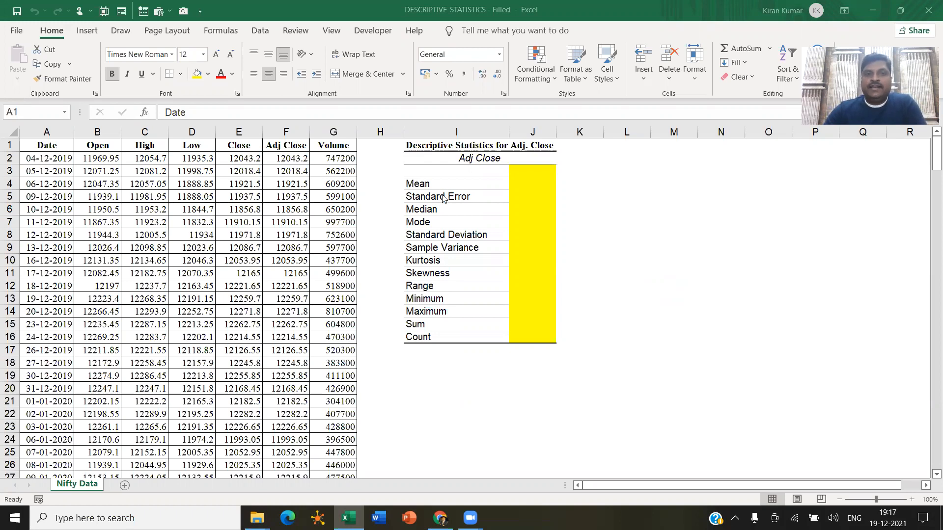
{"action": "left_click", "coordinate": [443, 185]}
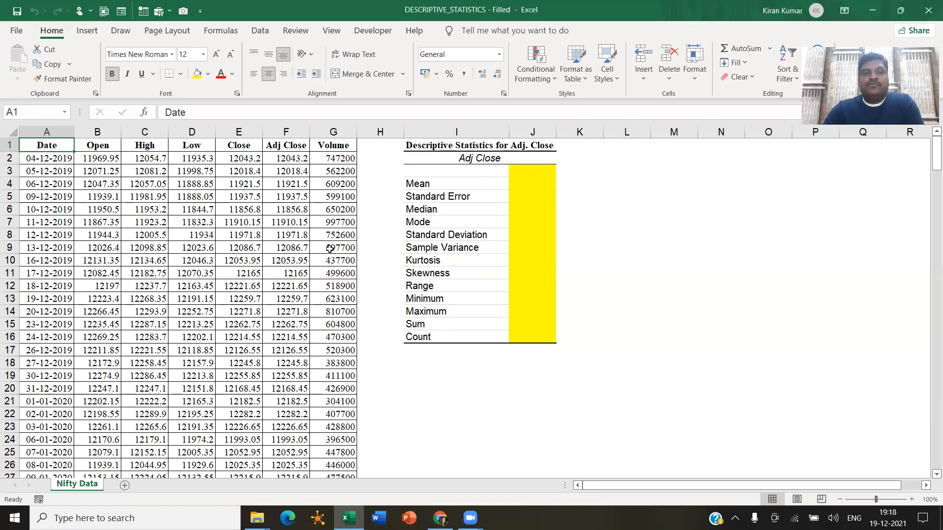
{"action": "left_click", "coordinate": [305, 144]}
{"action": "key", "text": "ctrl+shift+Down"}
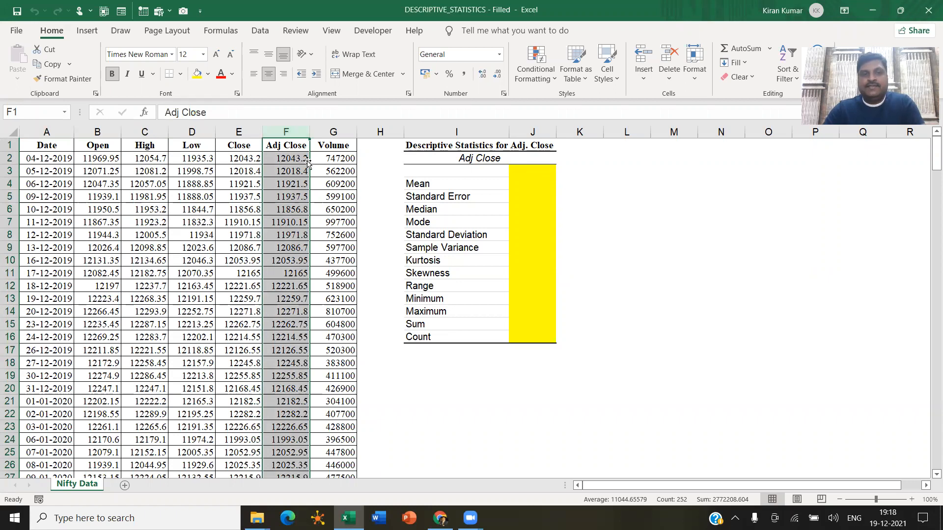
{"action": "left_click", "coordinate": [466, 184]}
{"action": "left_click", "coordinate": [520, 182]}
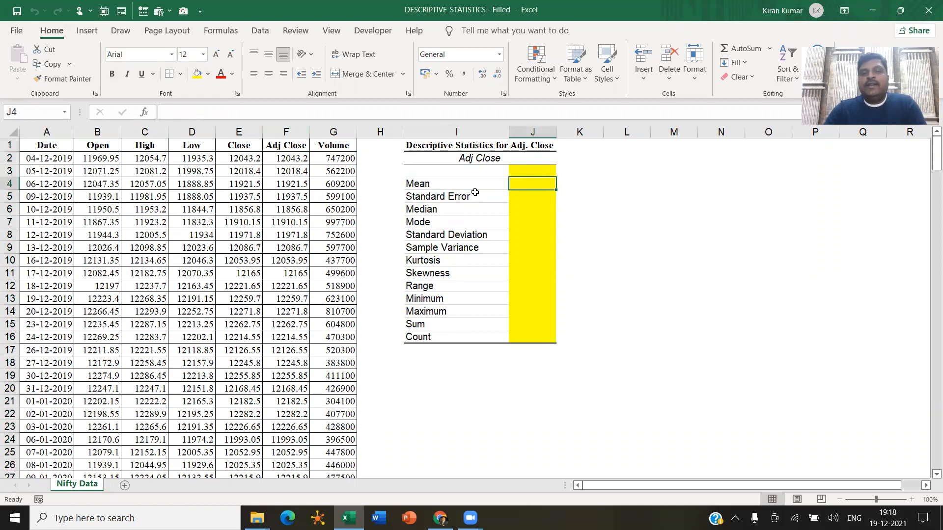
- Calculate the mean of the Adj Close values F2:F252 in cell K4 with the AVERAGE function
{"action": "left_click", "coordinate": [573, 181]}
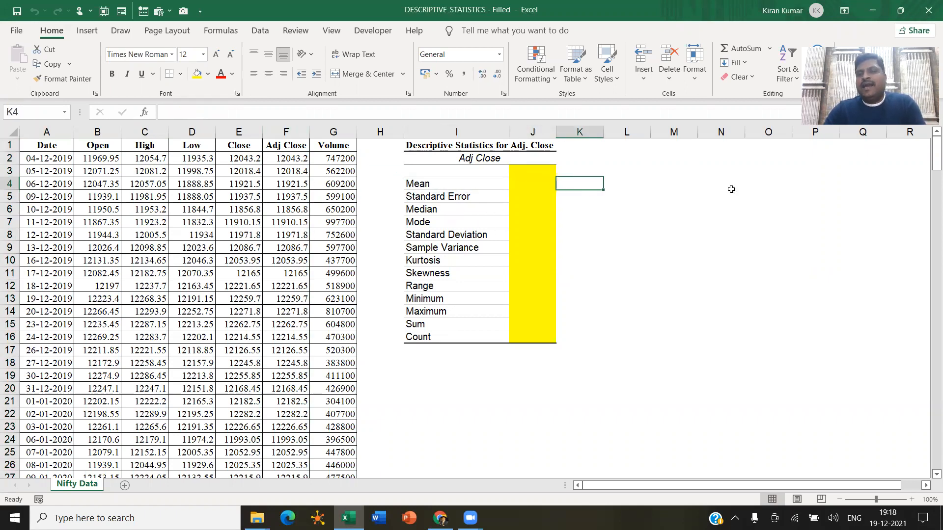
{"action": "type", "text": "=ave"}
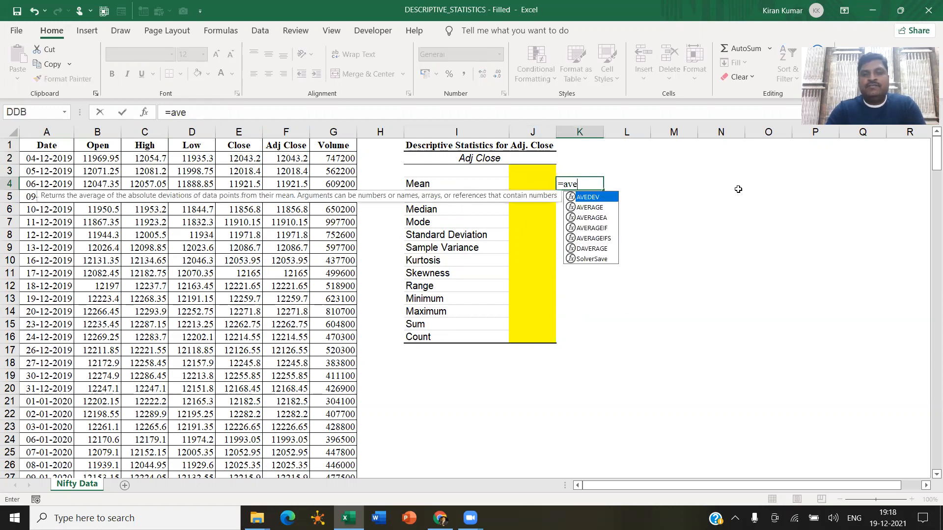
{"action": "type", "text": "rage("}
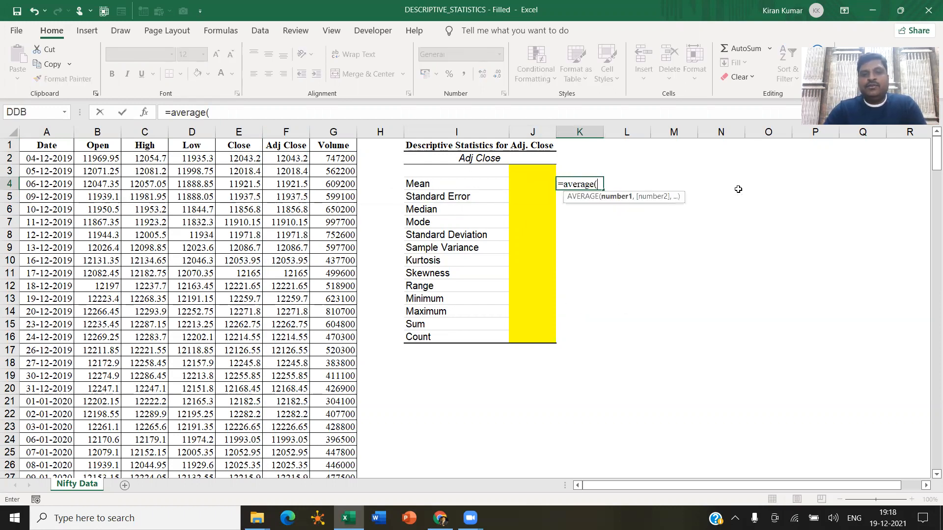
{"action": "left_click", "coordinate": [304, 158]}
{"action": "key", "text": "ctrl+shift+Down"}
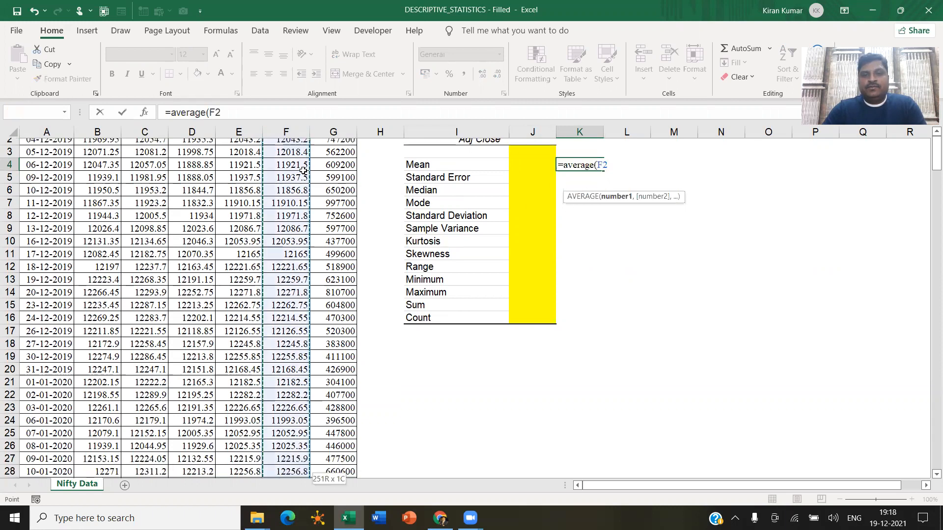
{"action": "key", "text": "Return"}
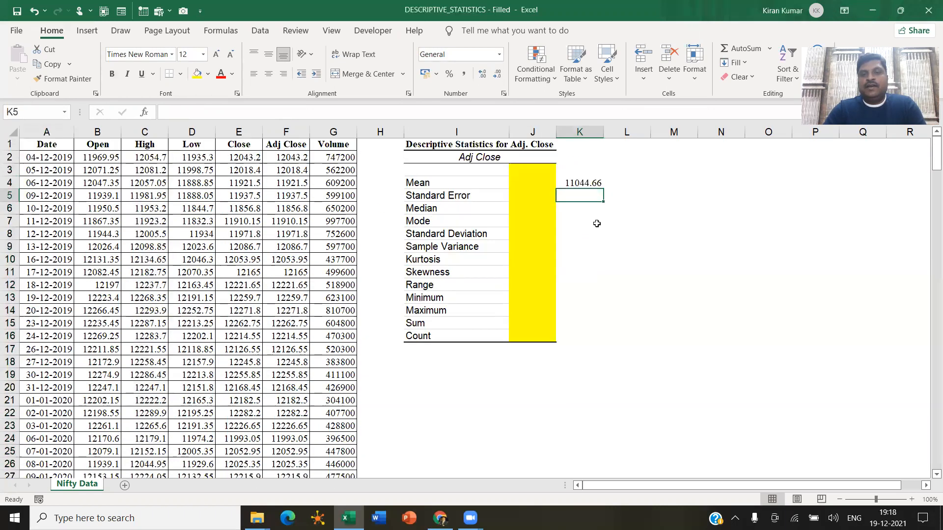
{"action": "left_click", "coordinate": [582, 183]}
- Calculate the median of the Adj Close values F2:F252 in cell K6 with the MEDIAN function
{"action": "left_click", "coordinate": [429, 208]}
{"action": "left_click", "coordinate": [572, 209]}
{"action": "type", "text": "="}
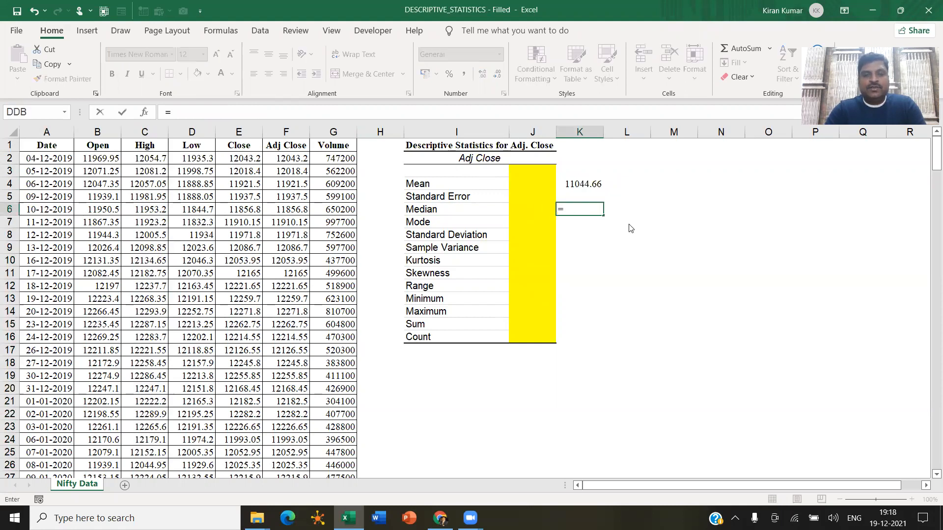
{"action": "type", "text": "median("}
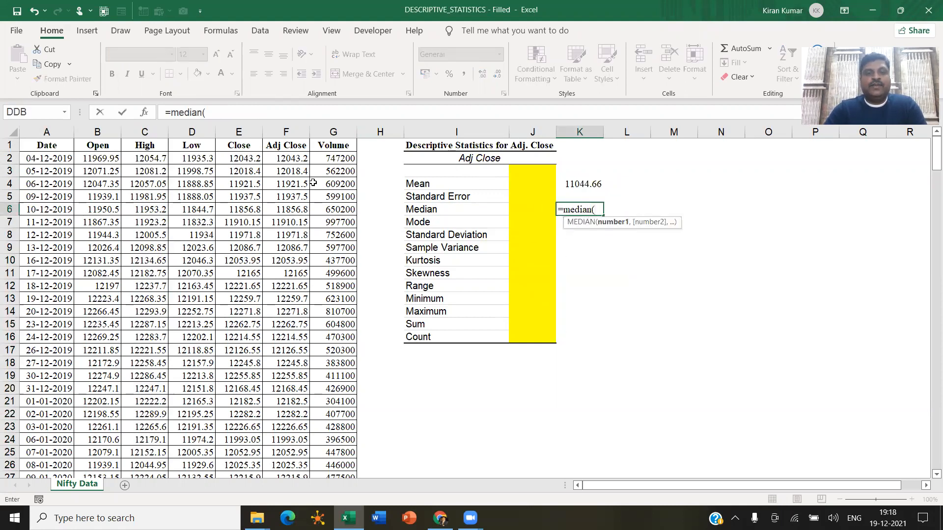
{"action": "left_click", "coordinate": [286, 158]}
{"action": "key", "text": "ctrl+shift+Down"}
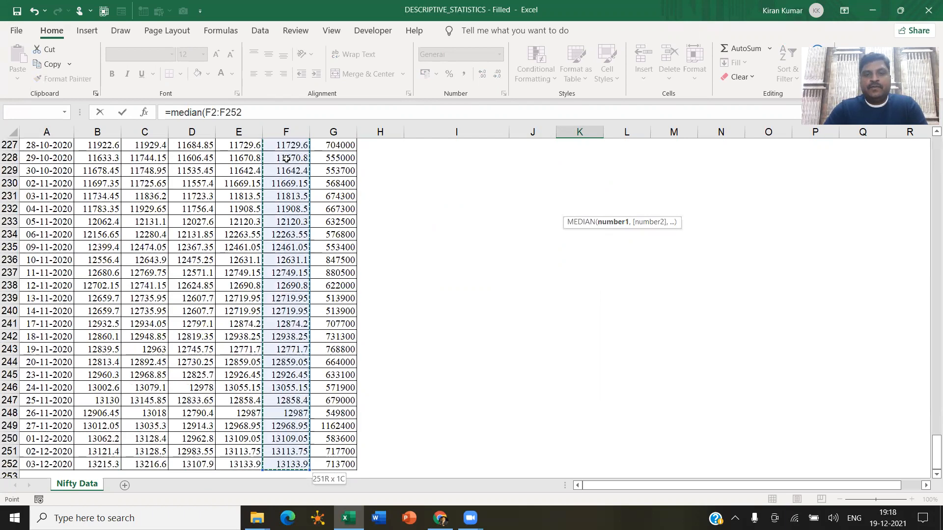
{"action": "key", "text": "Return"}
{"action": "left_click", "coordinate": [583, 210]}
- Calculate the mode of the Adj Close values F2:F252 in cell K7 with the MODE function
{"action": "double_click", "coordinate": [580, 220]}
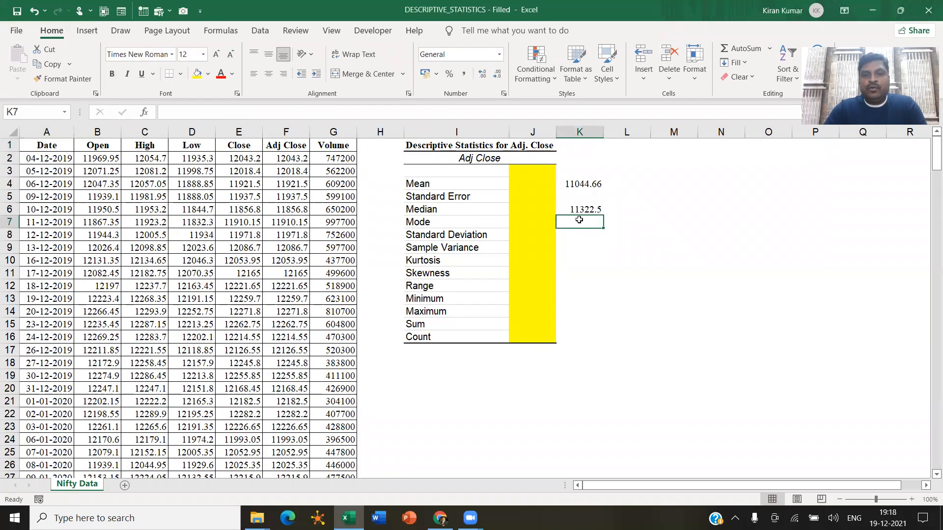
{"action": "type", "text": "=MODE"}
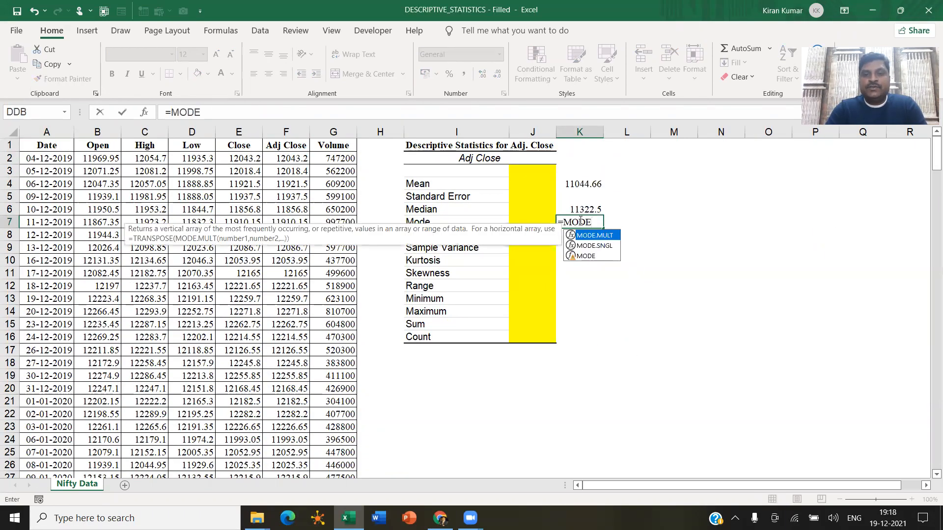
{"action": "type", "text": "("}
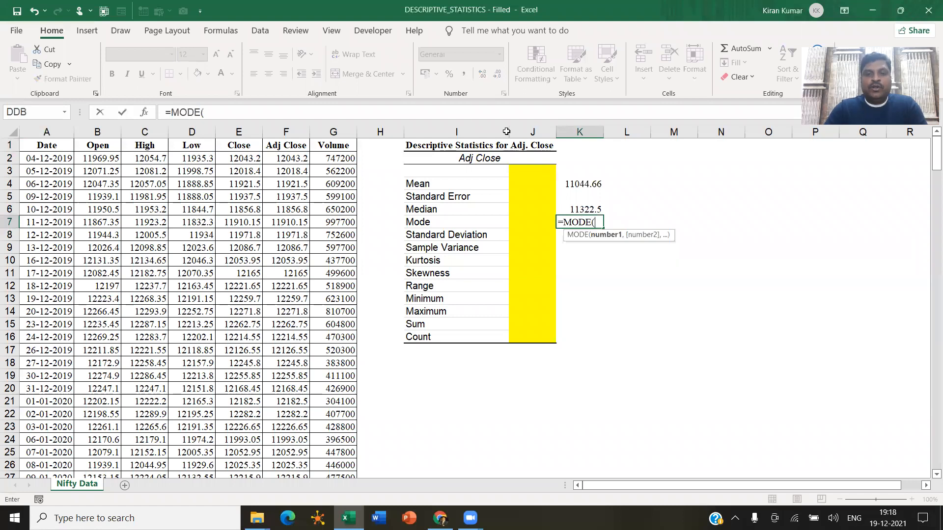
{"action": "left_click", "coordinate": [293, 155]}
{"action": "key", "text": "ctrl+shift+Down"}
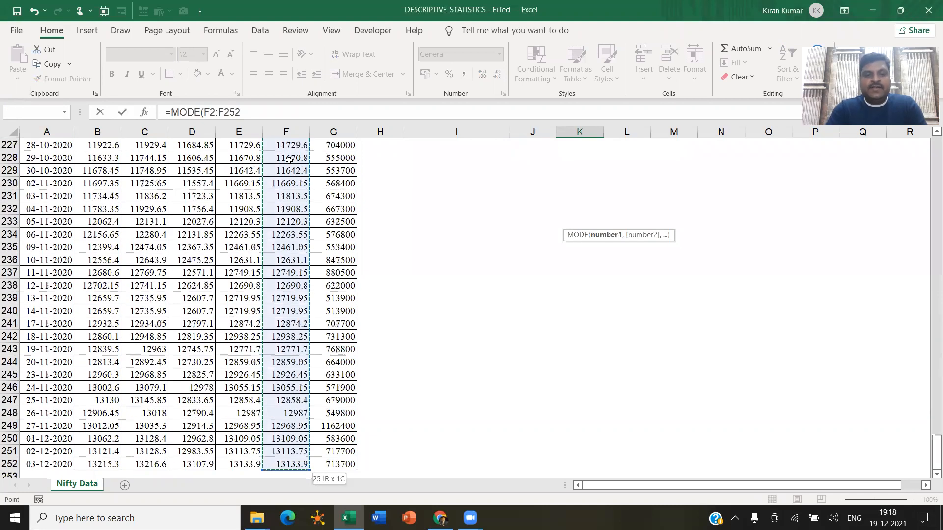
{"action": "type", "text": ")"}
{"action": "key", "text": "Return"}
{"action": "scroll", "coordinate": [590, 257], "scroll_direction": "up", "scroll_amount": 3}
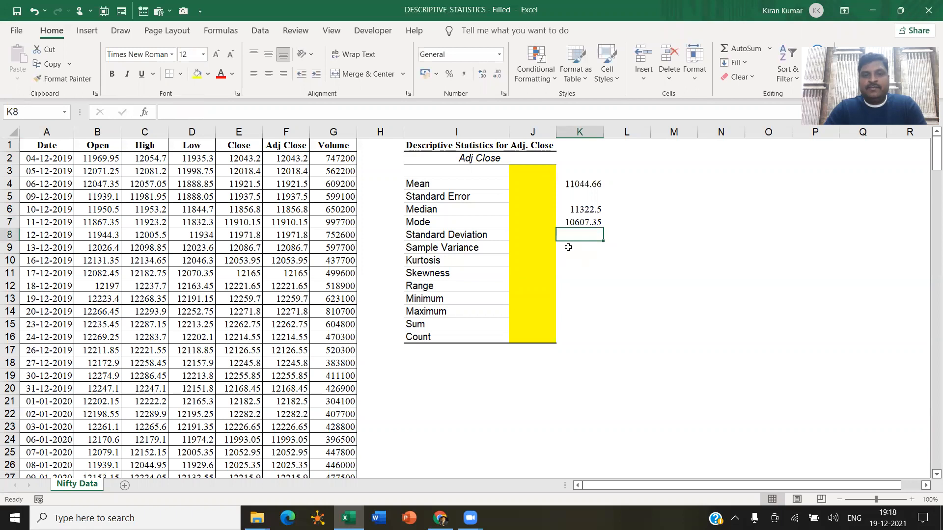
- Calculate the standard deviation of the Adj Close values F2:F252 in cell K8 with the STDEV function
{"action": "type", "text": "="}
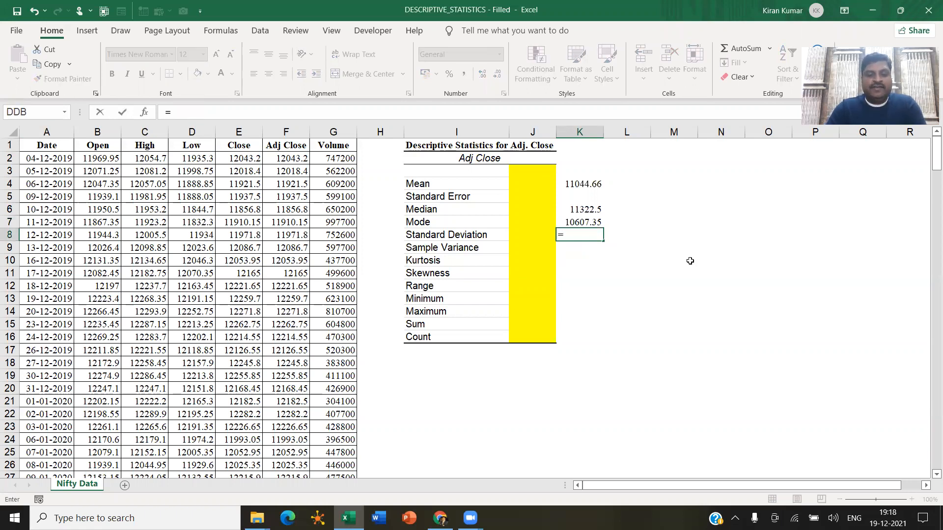
{"action": "type", "text": "std"}
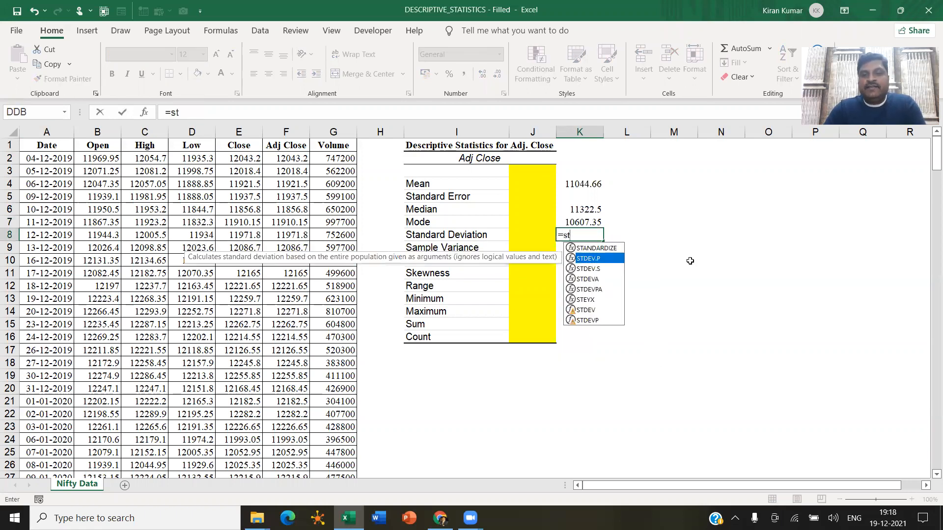
{"action": "type", "text": "ebv"}
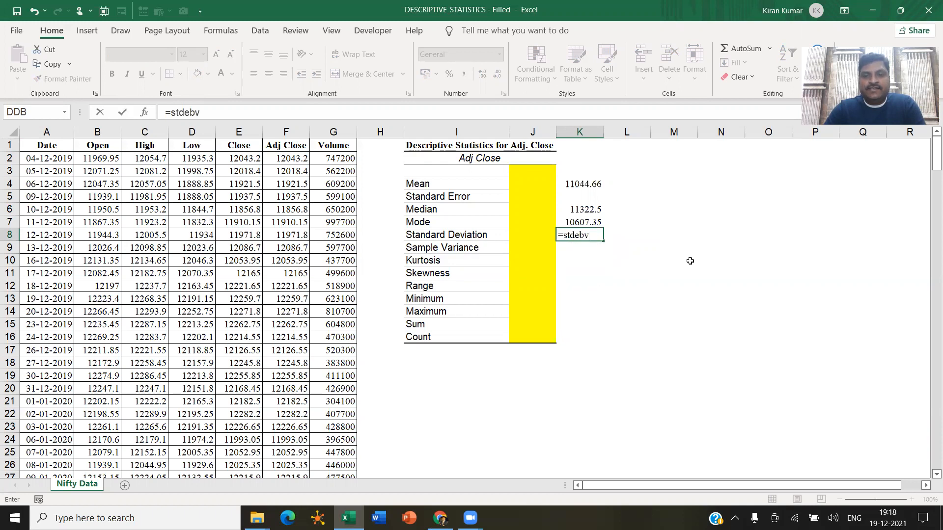
{"action": "key", "text": "BackSpace"}
{"action": "key", "text": "BackSpace"}
{"action": "type", "text": "v("}
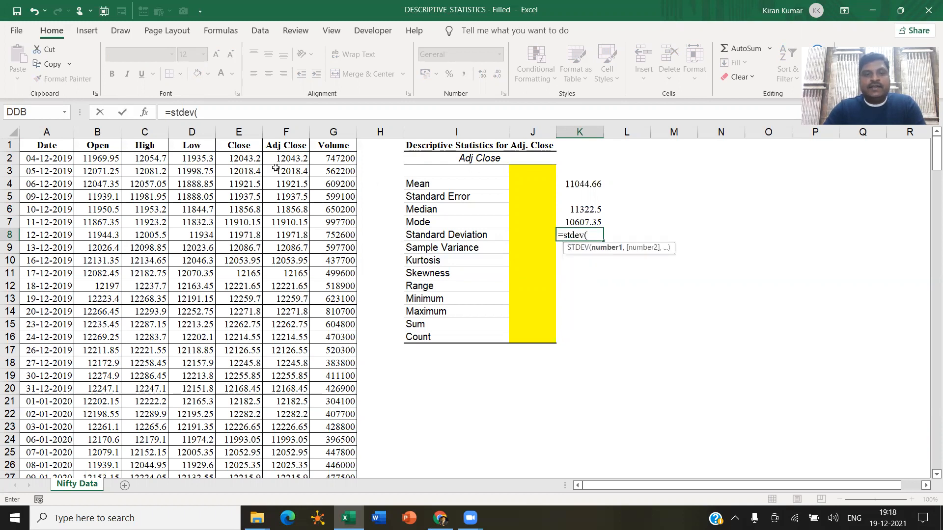
{"action": "left_click", "coordinate": [289, 158]}
{"action": "key", "text": "ctrl+shift+Down"}
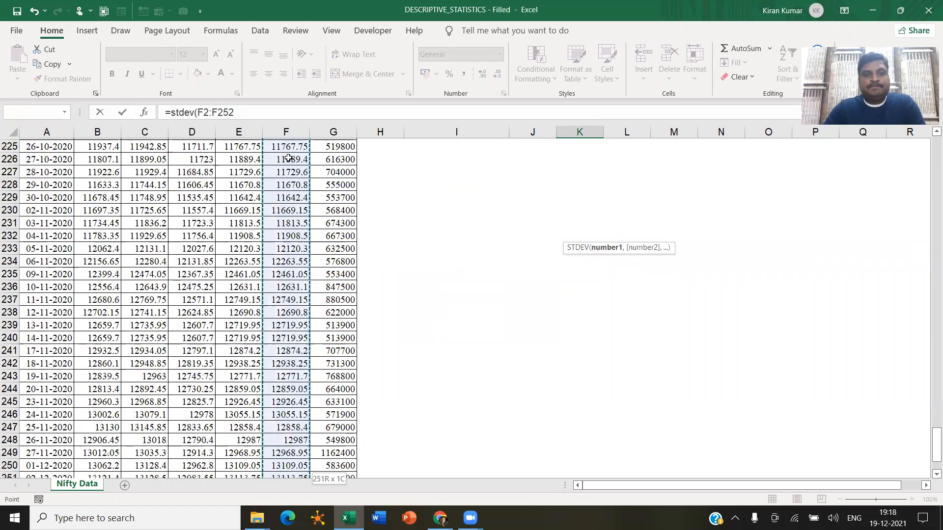
{"action": "type", "text": ")"}
{"action": "key", "text": "Return"}
- Try to calculate the sample variance of the Adj Close values in cell K9 with the VAR function
{"action": "left_click", "coordinate": [504, 248]}
{"action": "left_click", "coordinate": [579, 248]}
{"action": "type", "text": "=var("}
{"action": "left_click_drag", "start_coordinate": [285, 157], "coordinate": [282, 155]}
{"action": "key", "text": "Return"}
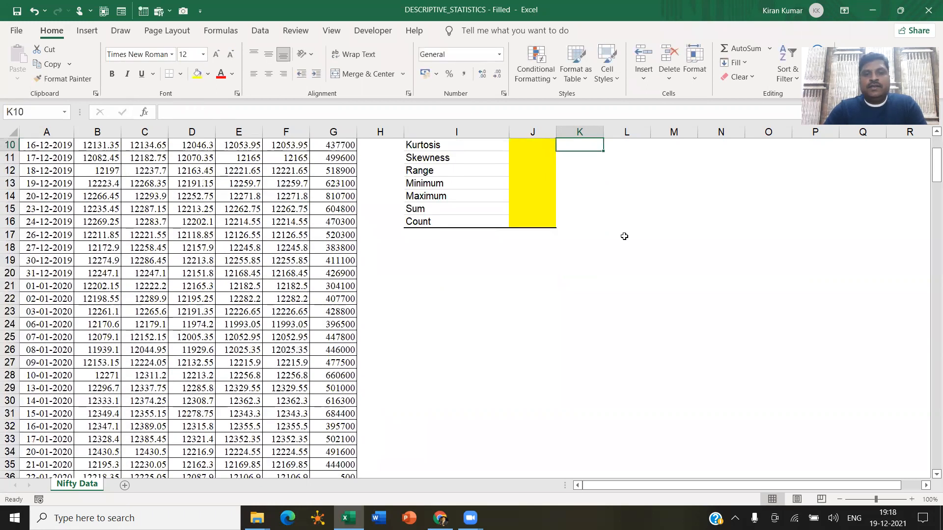
- Enter the sample variance formula =VAR(F2:F158) in cell K9, beside the Sample Variance label
{"action": "left_click", "coordinate": [583, 247]}
{"action": "type", "text": "=var("}
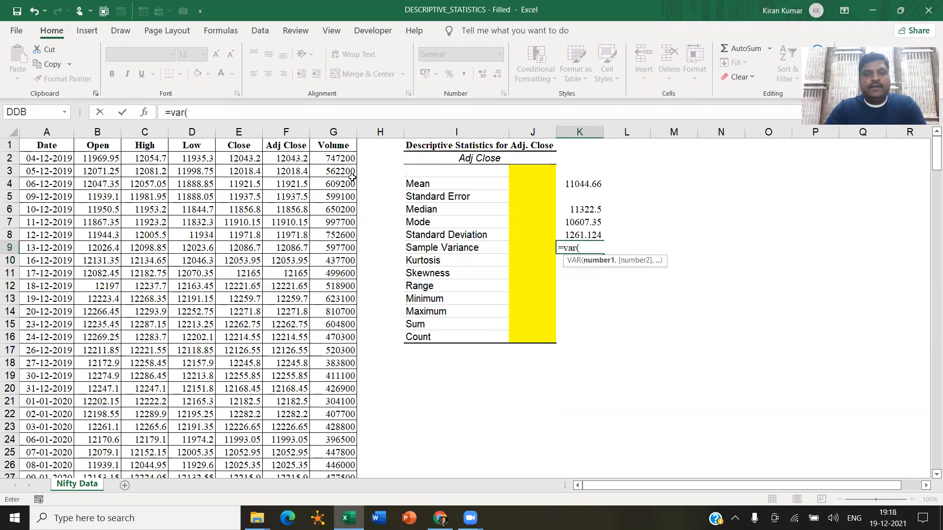
{"action": "left_click_drag", "start_coordinate": [296, 159], "coordinate": [299, 165]}
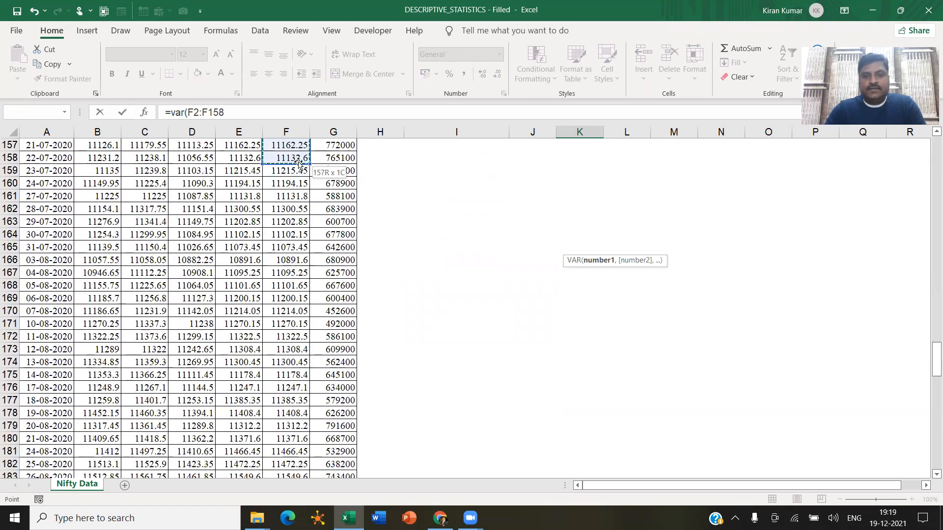
{"action": "type", "text": ")"}
{"action": "key", "text": "shift+Return"}
{"action": "scroll", "coordinate": [573, 274], "scroll_direction": "up", "scroll_amount": 3}
{"action": "left_click", "coordinate": [589, 245]}
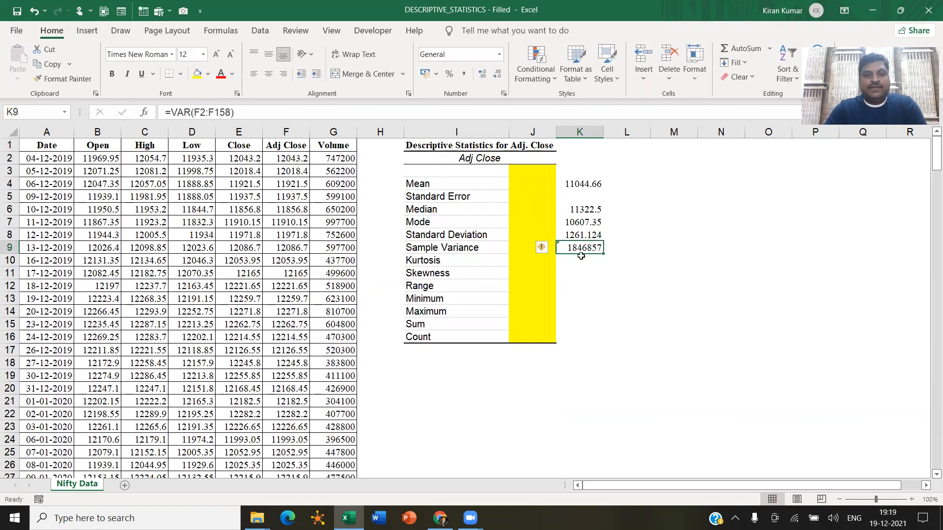
- Calculate the kurtosis of all Adj Close values from F2 down in cell K10 with the KURT function
{"action": "left_click", "coordinate": [567, 262]}
{"action": "type", "text": "=kut"}
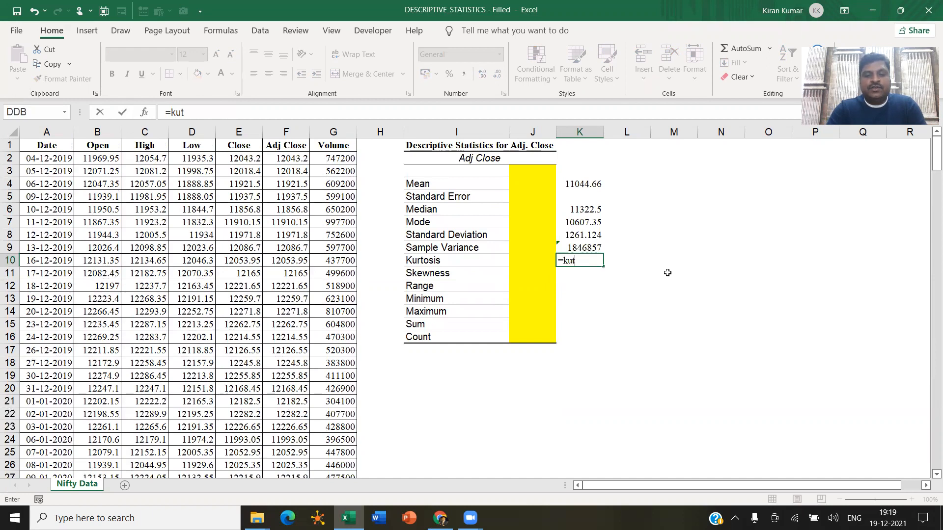
{"action": "key", "text": "BackSpace"}
{"action": "type", "text": "rt("}
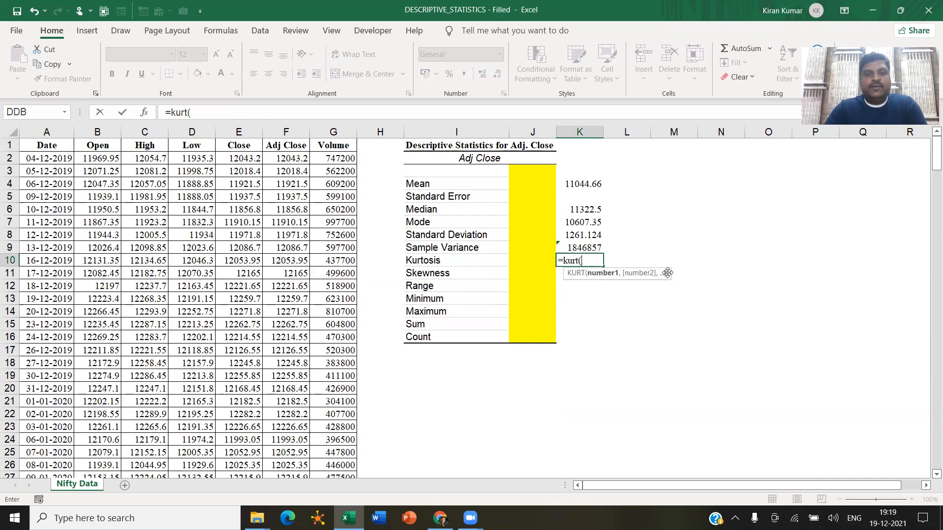
{"action": "left_click", "coordinate": [301, 161]}
{"action": "key", "text": "ctrl+shift+Down"}
{"action": "key", "text": "Return"}
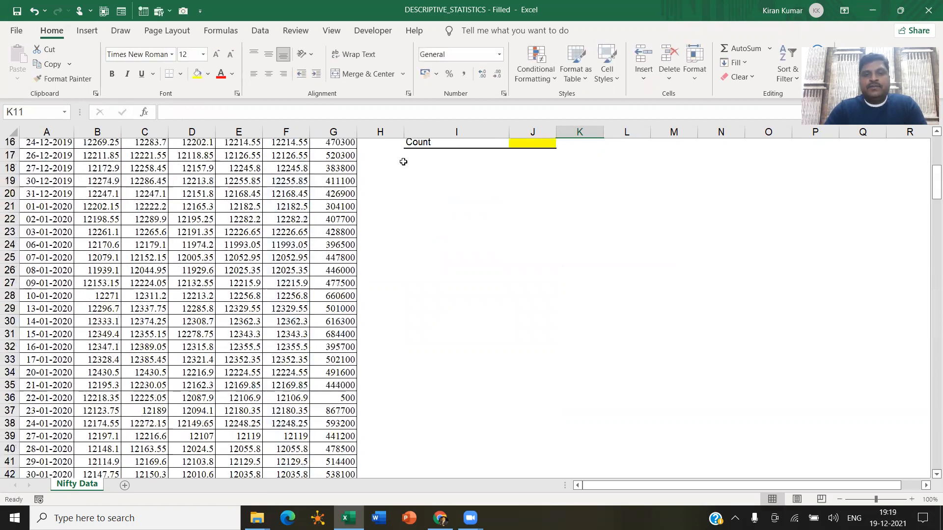
- Correct the sample variance formula in K9 so its range is F2:F252, and check it against the formulas above
{"action": "left_click", "coordinate": [573, 243]}
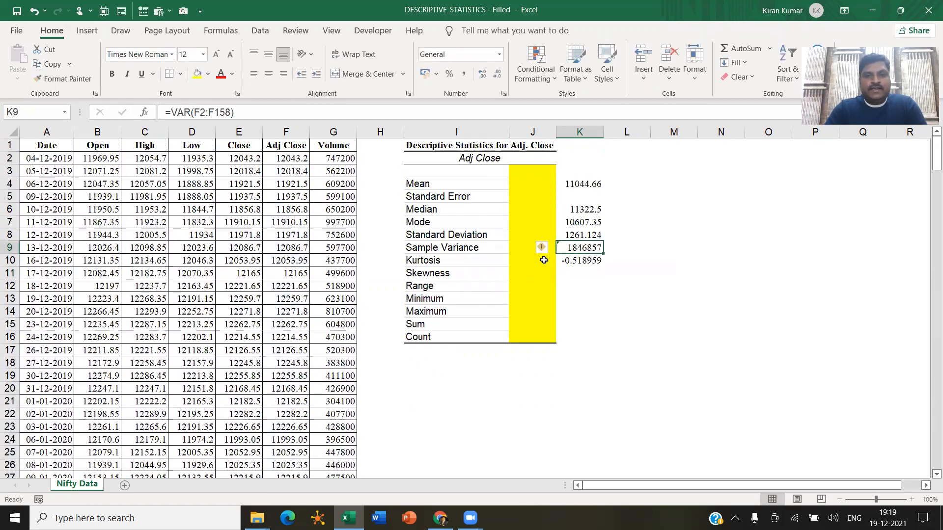
{"action": "left_click", "coordinate": [587, 236]}
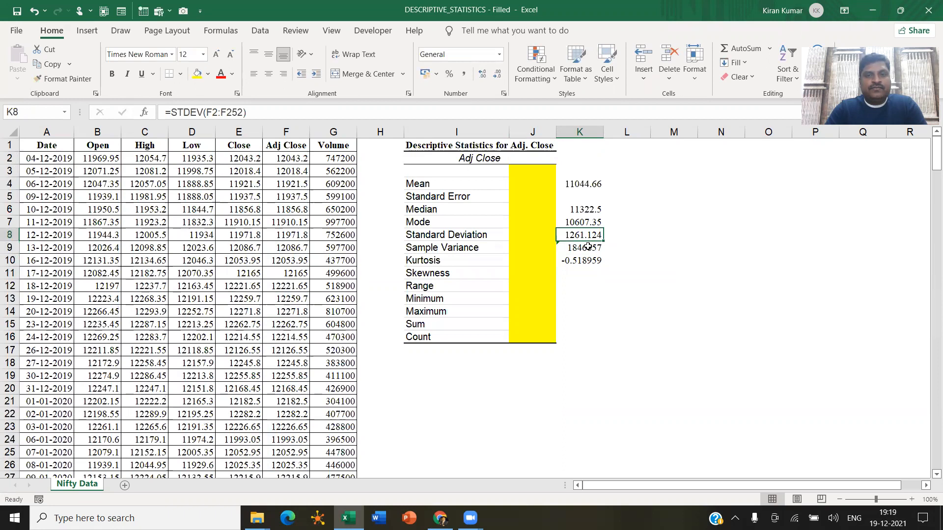
{"action": "left_click", "coordinate": [588, 247]}
{"action": "left_click", "coordinate": [228, 112]}
{"action": "key", "text": "BackSpace"}
{"action": "key", "text": "BackSpace"}
{"action": "key", "text": "BackSpace"}
{"action": "type", "text": "252"}
{"action": "key", "text": "Return"}
{"action": "key", "text": "Up"}
{"action": "key", "text": "Up"}
{"action": "key", "text": "Up"}
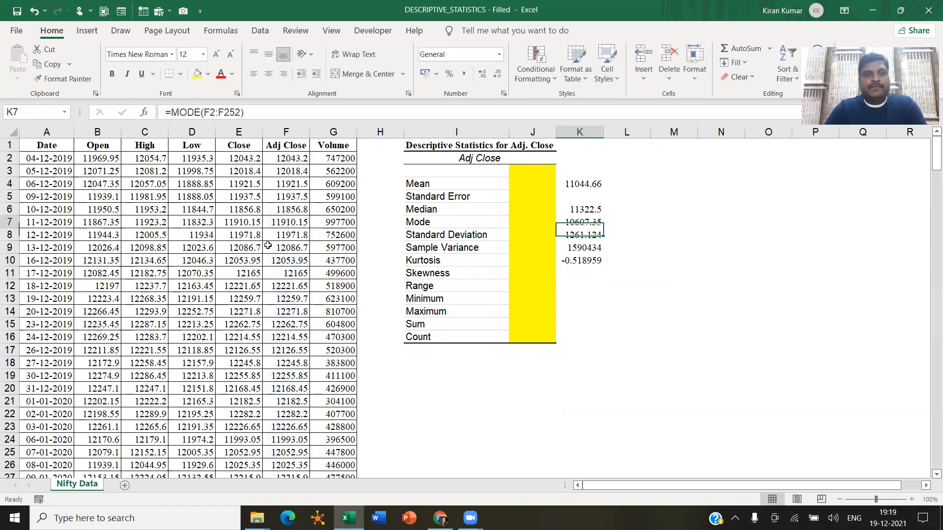
- Calculate the skewness of all Adj Close values from F2 down in cell K11 with the SKEW function
{"action": "key", "text": "Down"}
{"action": "key", "text": "Down"}
{"action": "key", "text": "Down"}
{"action": "key", "text": "Down"}
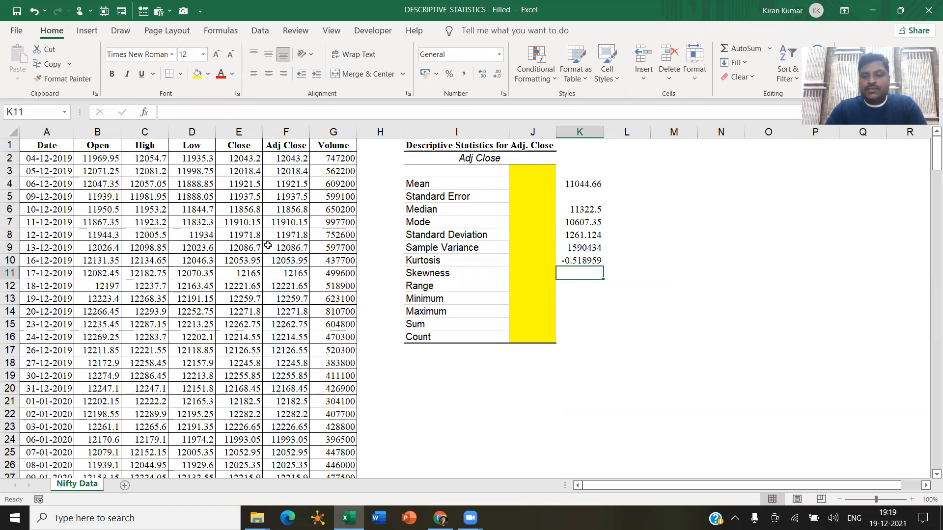
{"action": "type", "text": "=SKEW("}
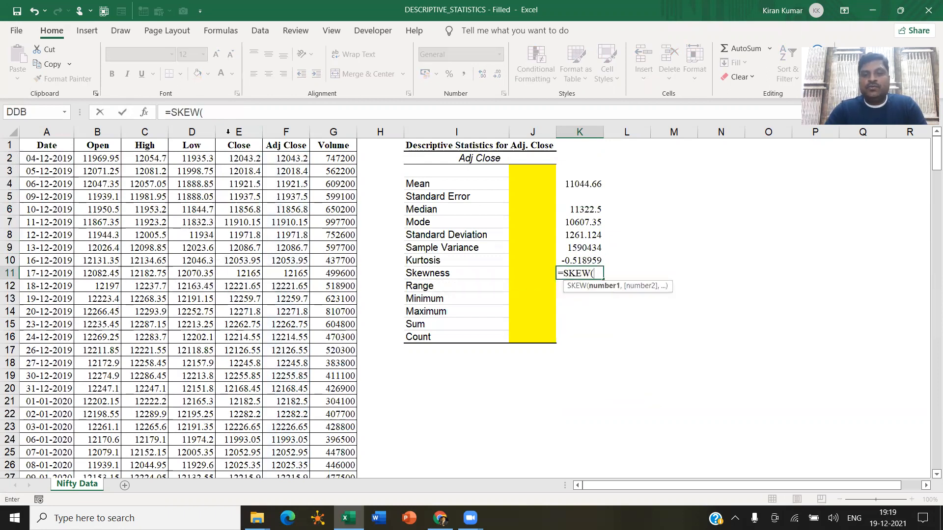
{"action": "left_click", "coordinate": [281, 158]}
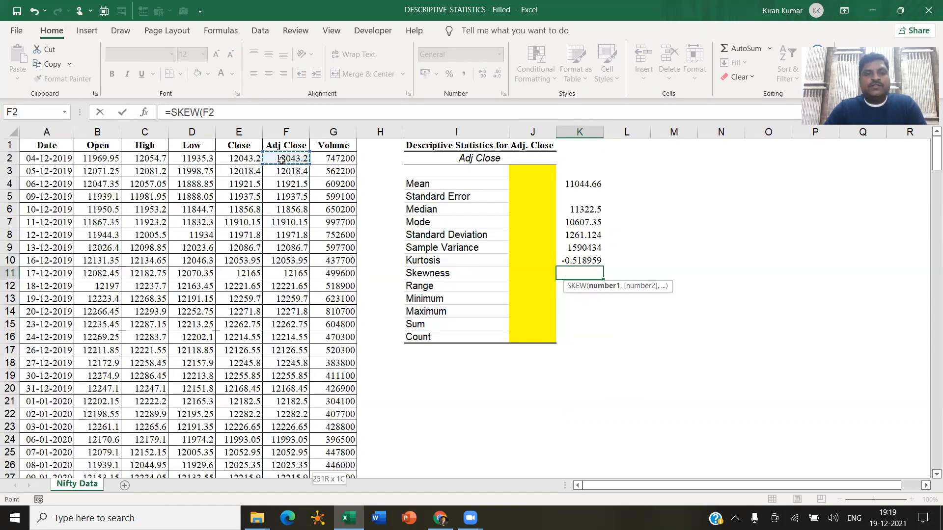
{"action": "key", "text": "ctrl+shift+Down"}
{"action": "key", "text": "Return"}
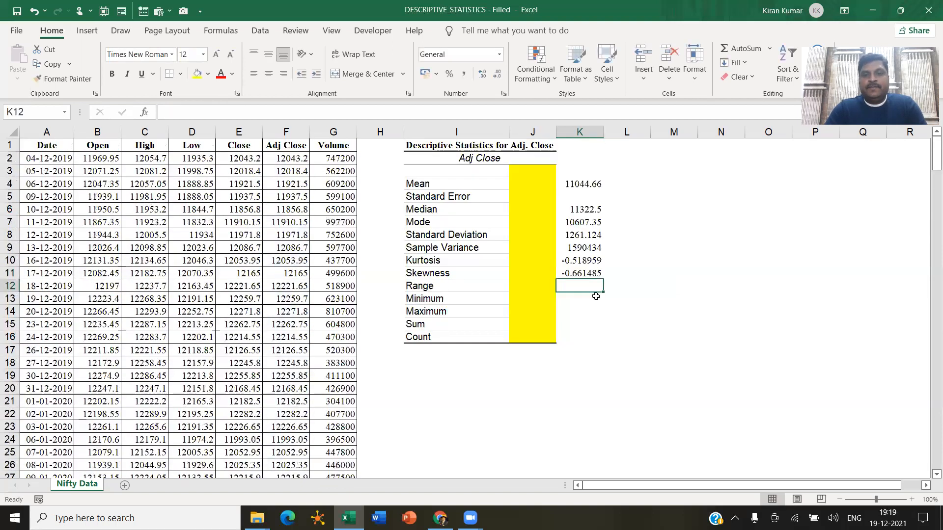
- Calculate the maximum of all Adj Close values from F2 down in cell K14 with the MAX function
{"action": "left_click", "coordinate": [488, 289]}
{"action": "left_click", "coordinate": [593, 286]}
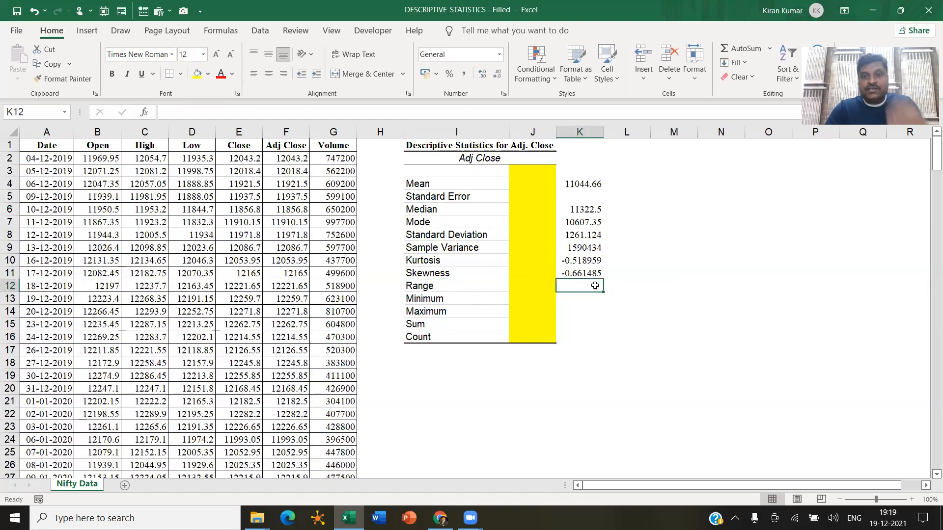
{"action": "key", "text": "Return"}
{"action": "key", "text": "Return"}
{"action": "type", "text": "=MAXC"}
{"action": "key", "text": "BackSpace"}
{"action": "type", "text": "("}
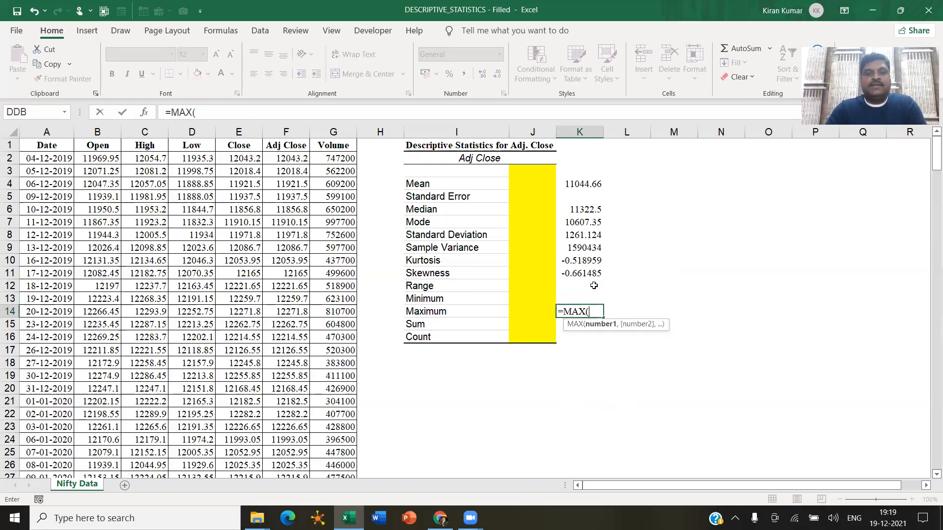
{"action": "left_click", "coordinate": [288, 156]}
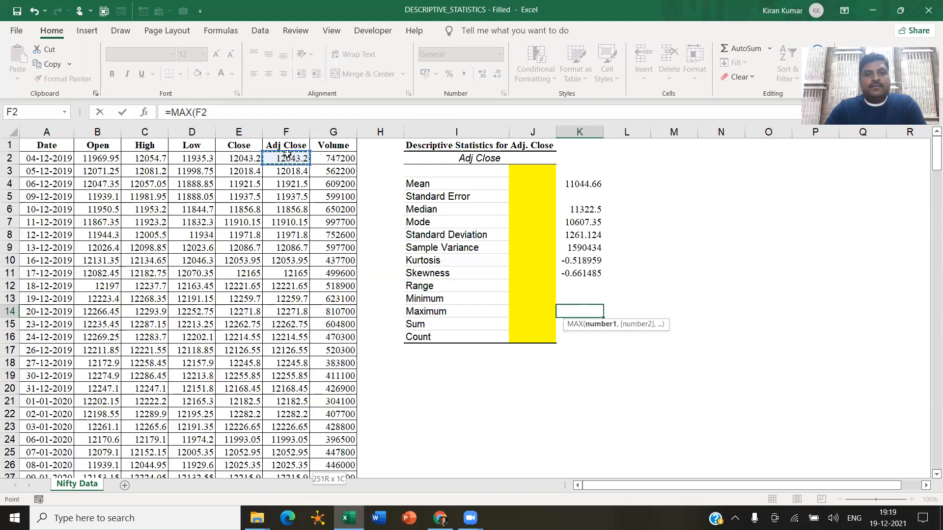
{"action": "key", "text": "ctrl+shift+Down"}
{"action": "key", "text": "ctrl+Return"}
{"action": "key", "text": "Return"}
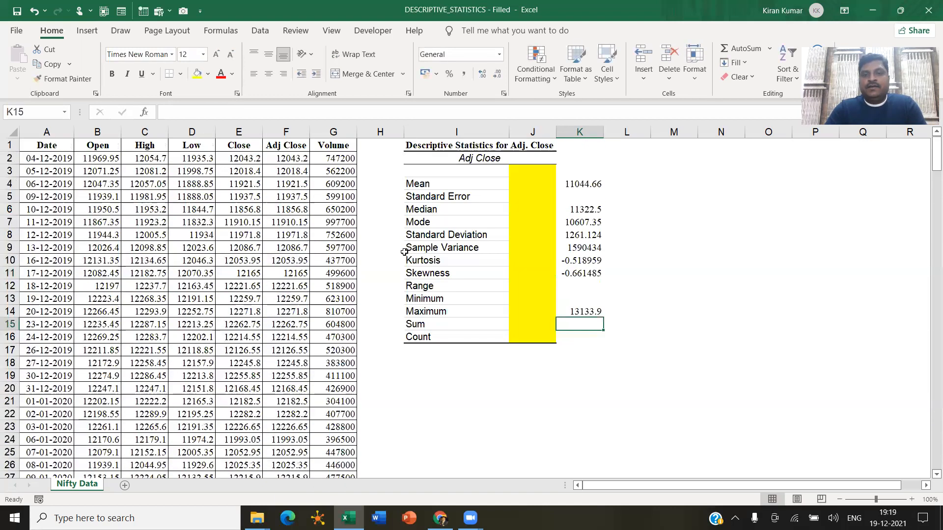
- Calculate the minimum of all Adj Close values from F2 down in cell K13 with the MIN function
{"action": "left_click", "coordinate": [579, 298]}
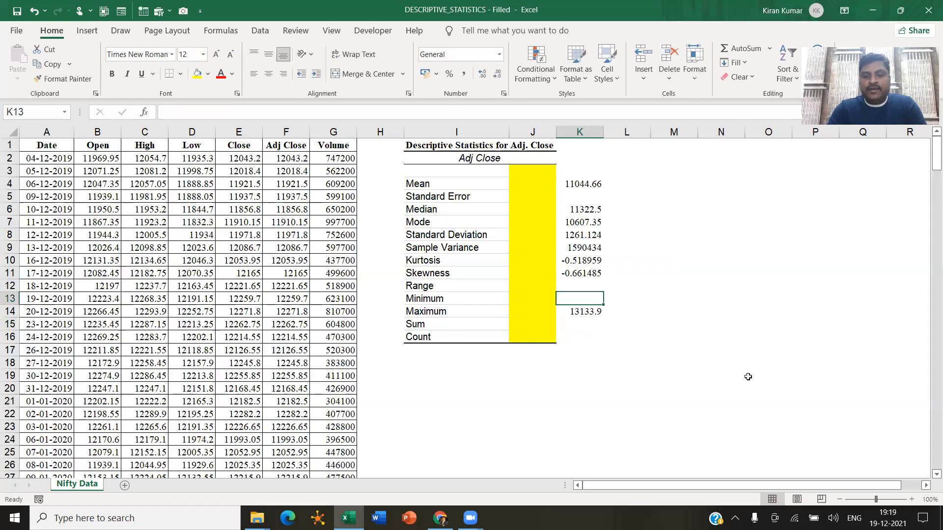
{"action": "type", "text": "=MIN("}
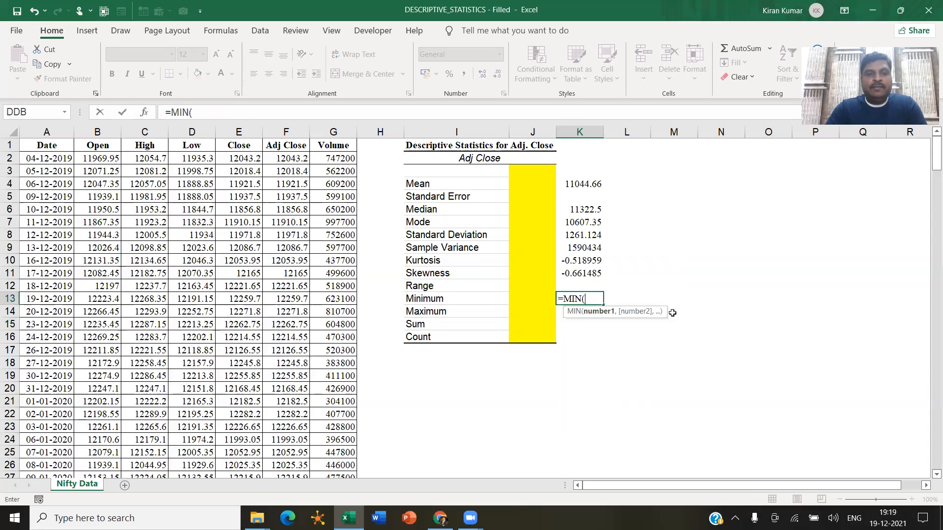
{"action": "left_click", "coordinate": [301, 158]}
{"action": "key", "text": "ctrl+shift+Down"}
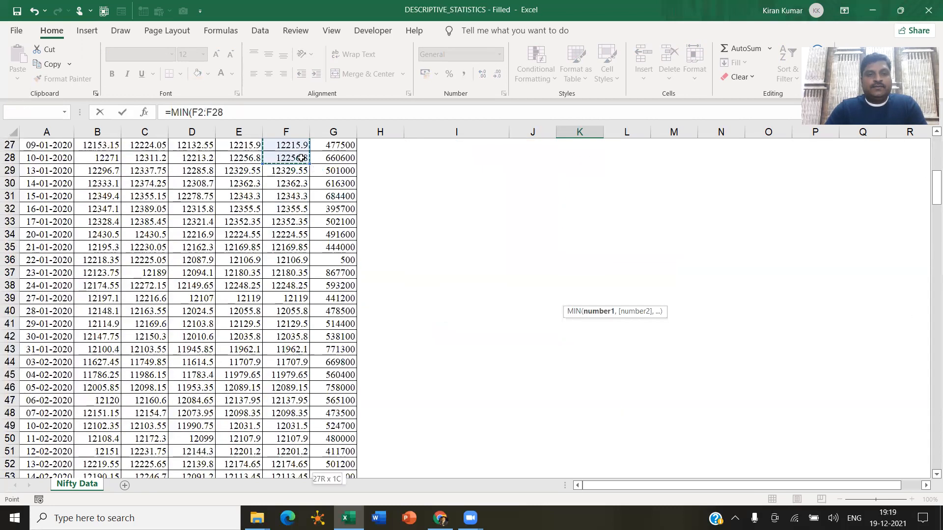
{"action": "key", "text": "Return"}
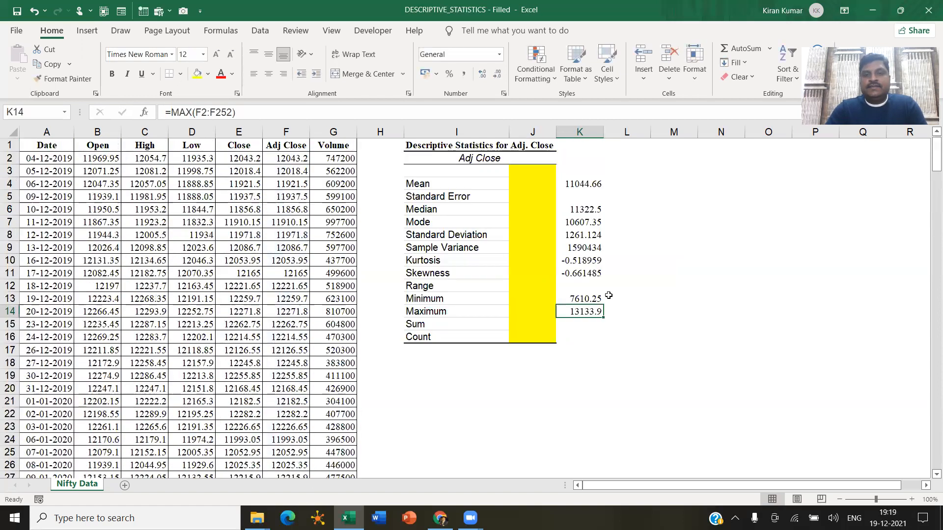
- Calculate the range in cell K12 by subtracting the minimum from the maximum with the formula =K14-K13
{"action": "left_click", "coordinate": [584, 299]}
{"action": "left_click", "coordinate": [587, 286]}
{"action": "type", "text": "="}
{"action": "key", "text": "Down"}
{"action": "key", "text": "Down"}
{"action": "type", "text": "-"}
{"action": "key", "text": "Up"}
{"action": "key", "text": "Down"}
{"action": "key", "text": "Down"}
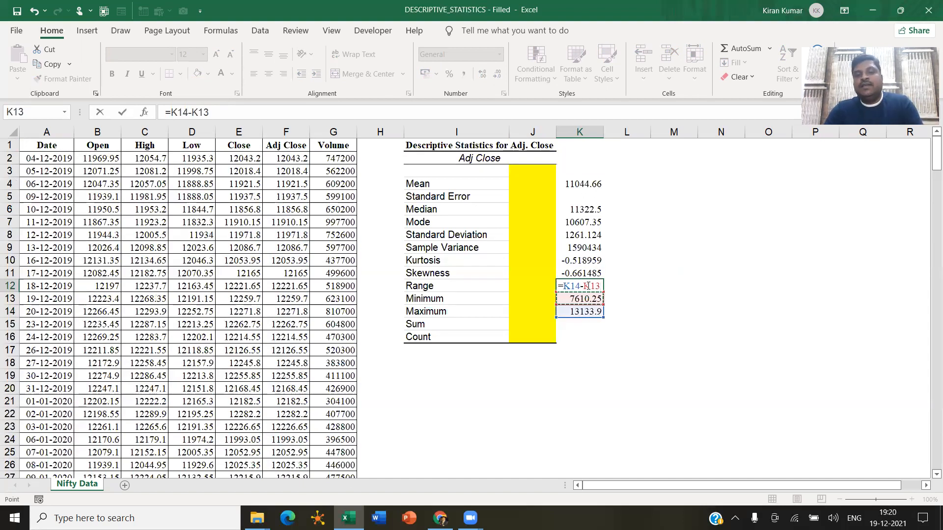
{"action": "key", "text": "Return"}
- Total all Adj Close values from F2 down in cell K15 with the SUM function
{"action": "key", "text": "Down"}
{"action": "key", "text": "Down"}
{"action": "type", "text": "=sum("}
{"action": "left_click", "coordinate": [299, 161]}
{"action": "key", "text": "ctrl+shift+Down"}
{"action": "key", "text": "Return"}
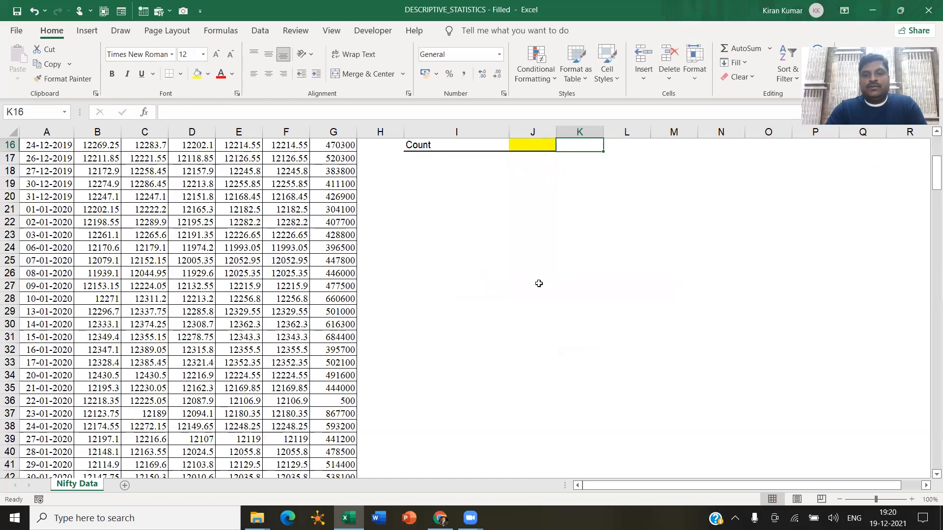
- Count all Adj Close values from F2 down in cell K16 with the COUNT function
{"action": "type", "text": "="}
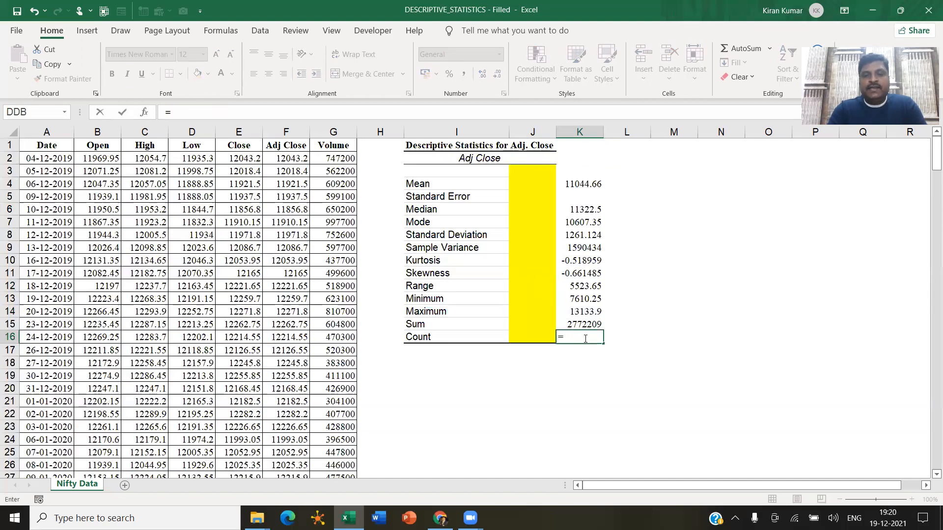
{"action": "type", "text": "count("}
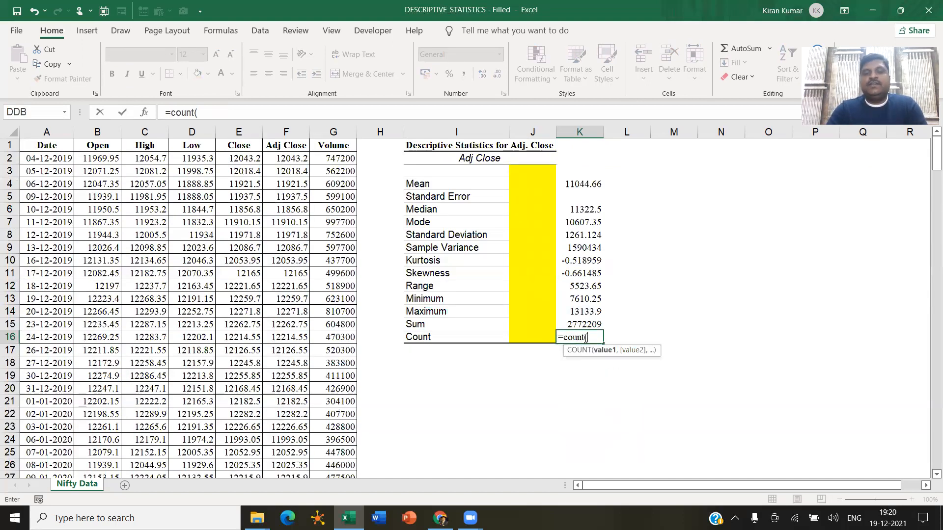
{"action": "left_click", "coordinate": [297, 157]}
{"action": "key", "text": "ctrl+shift+Down"}
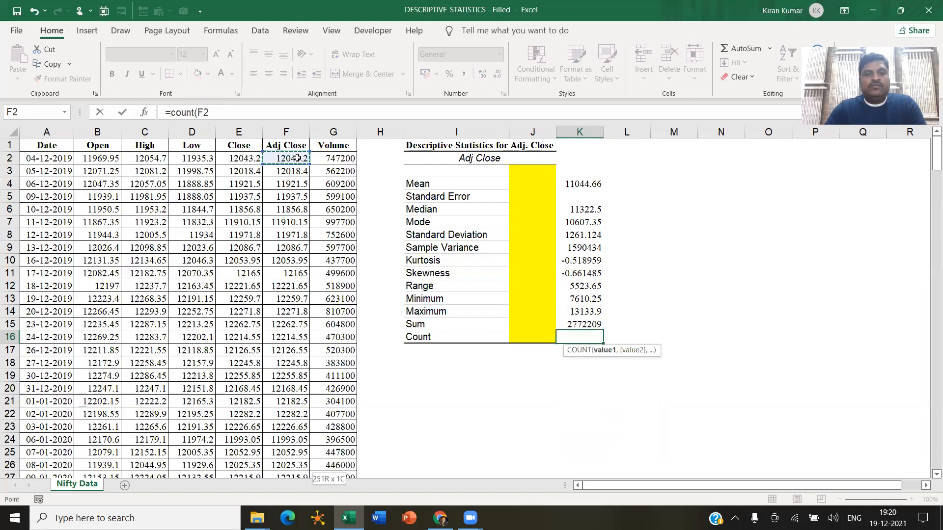
{"action": "key", "text": "Return"}
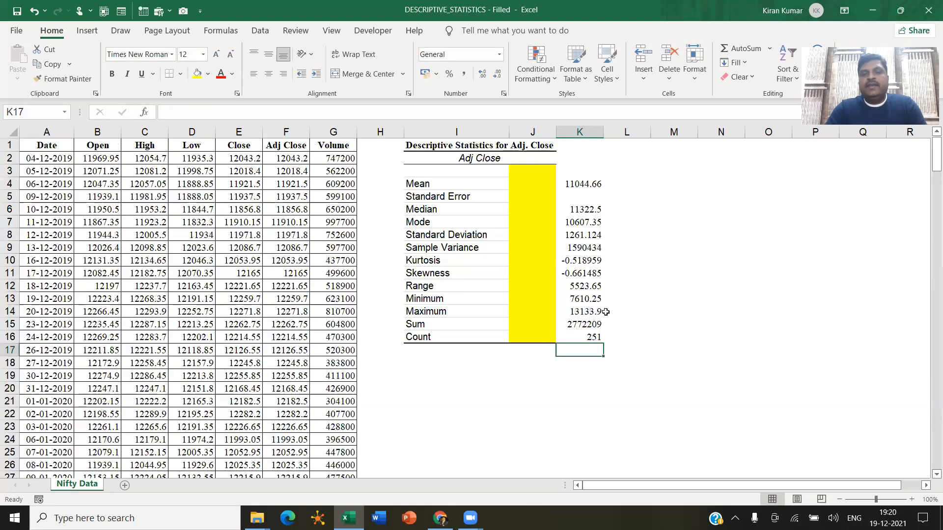
{"action": "left_click", "coordinate": [578, 198]}
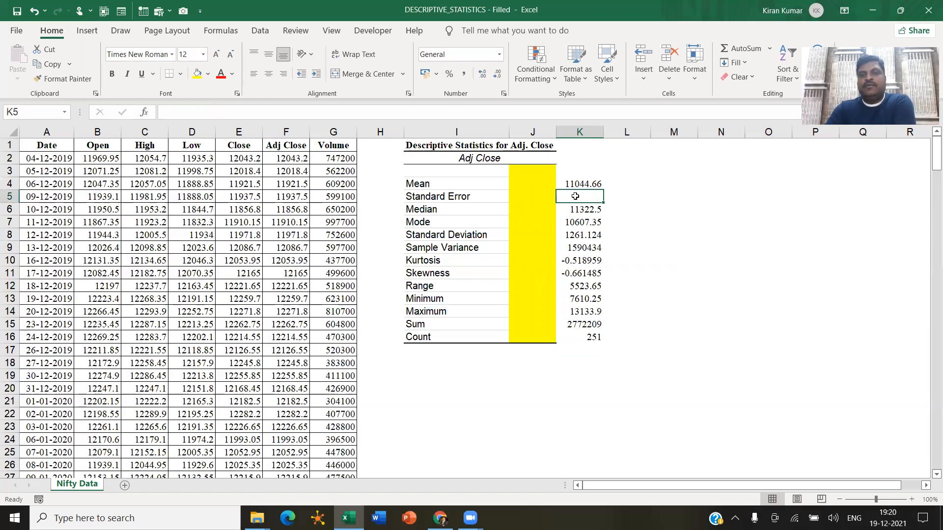
{"action": "left_click", "coordinate": [677, 300]}
{"action": "left_click", "coordinate": [582, 184]}
{"action": "left_click", "coordinate": [596, 287]}
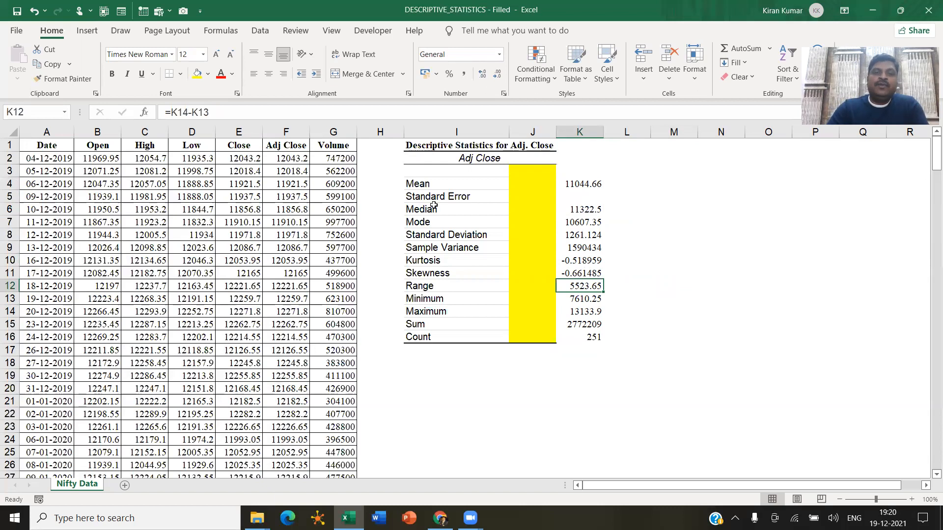
- Clear all the individually calculated statistics from column K
{"action": "left_click", "coordinate": [579, 132]}
{"action": "key", "text": "Delete"}
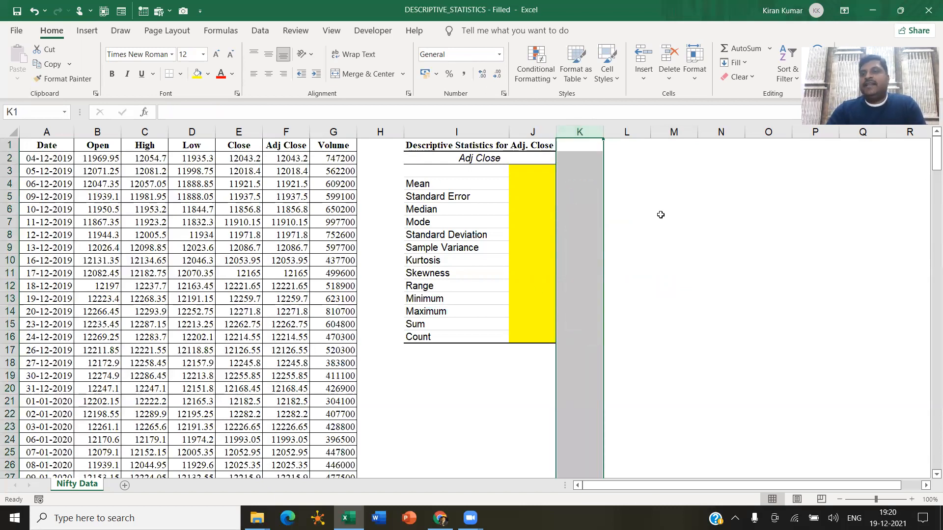
{"action": "left_click", "coordinate": [661, 214]}
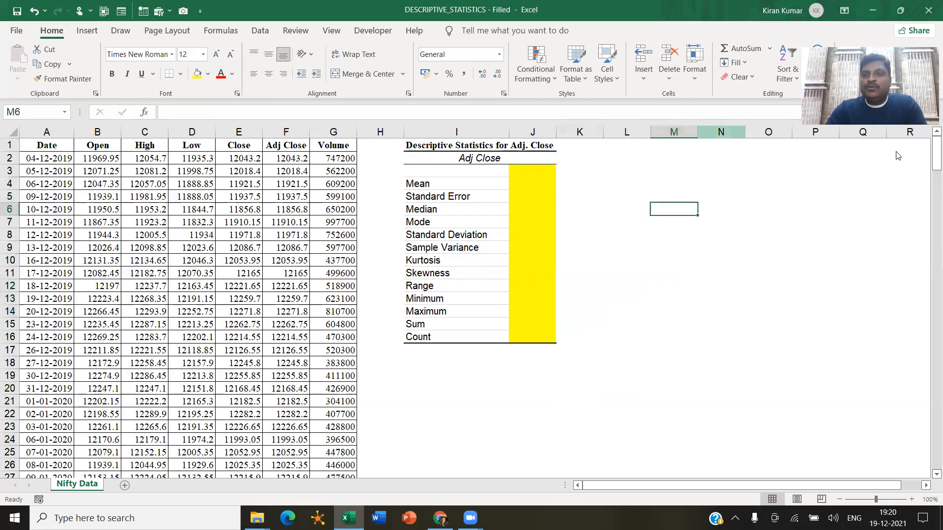
- Open the Descriptive Statistics tool from the Data Analysis tools
{"action": "left_click", "coordinate": [522, 171]}
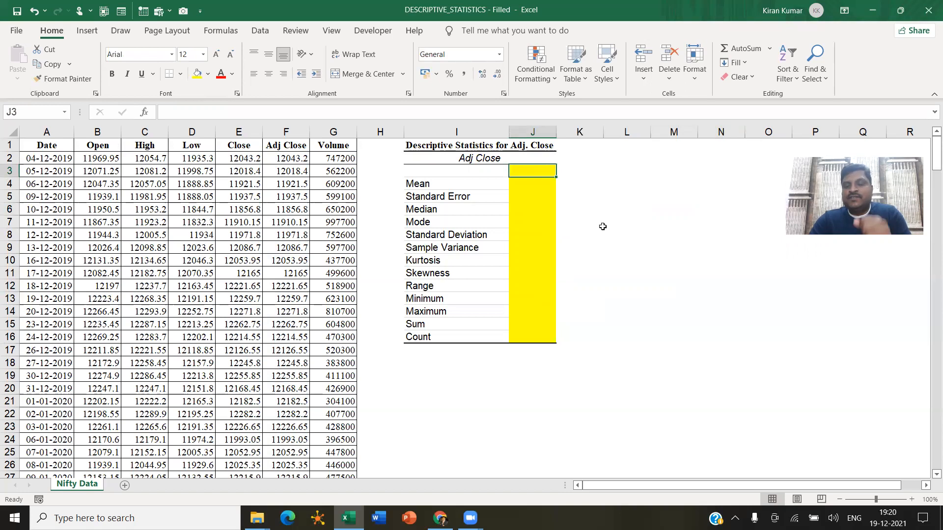
{"action": "left_click", "coordinate": [261, 31]}
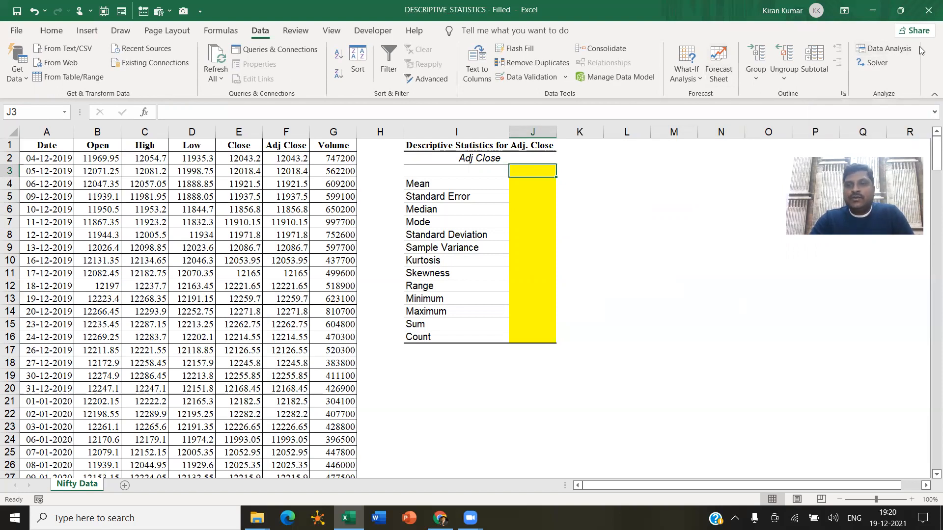
{"action": "left_click", "coordinate": [884, 48]}
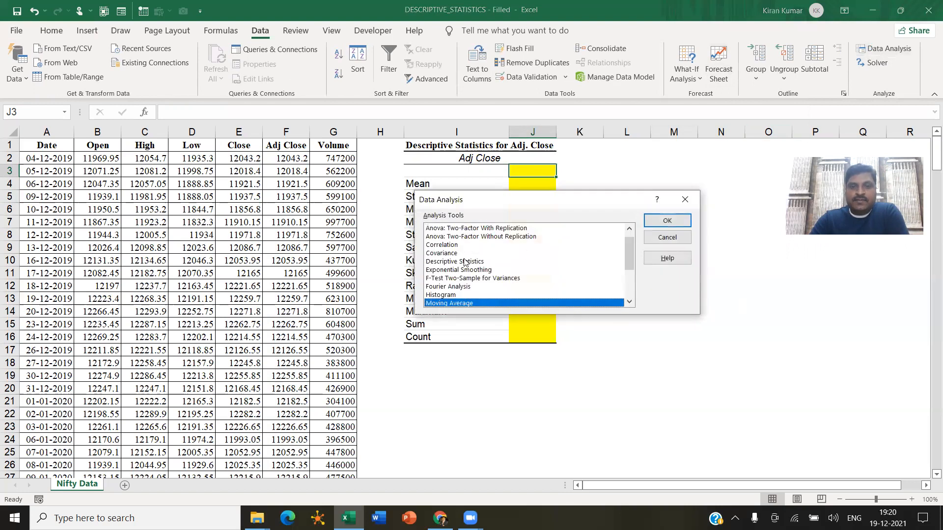
{"action": "left_click", "coordinate": [465, 262]}
{"action": "left_click", "coordinate": [667, 221]}
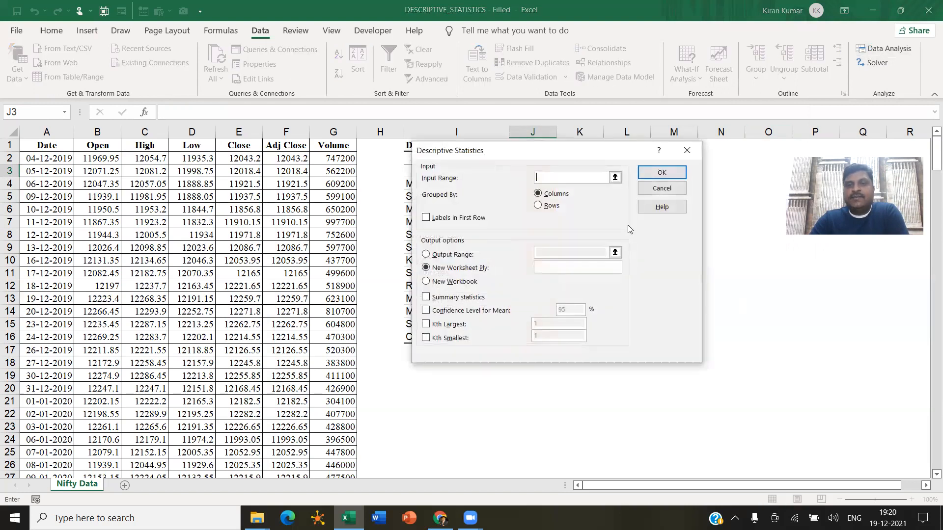
- Set the input range to the Adj Close column including its header, $F$1:$F$252, and mark the first row as labels
{"action": "left_click_drag", "start_coordinate": [526, 153], "coordinate": [679, 152]}
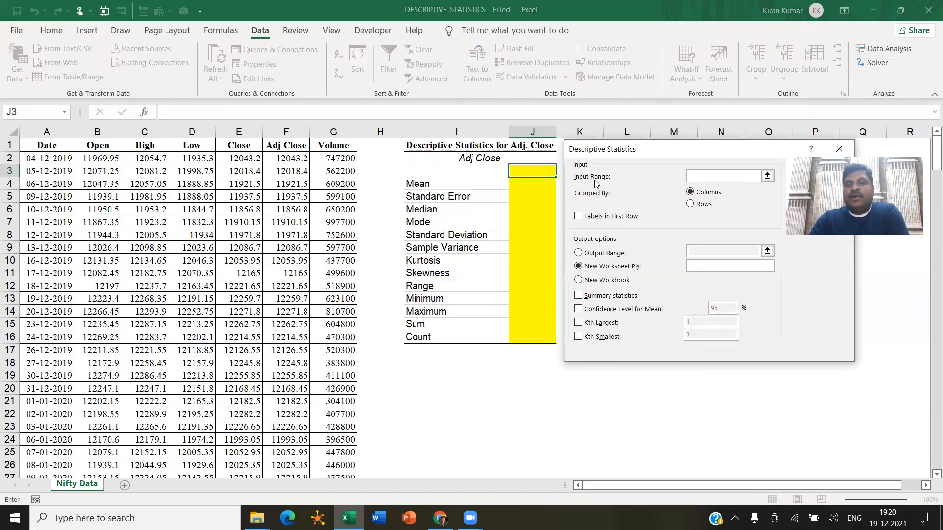
{"action": "left_click", "coordinate": [286, 145]}
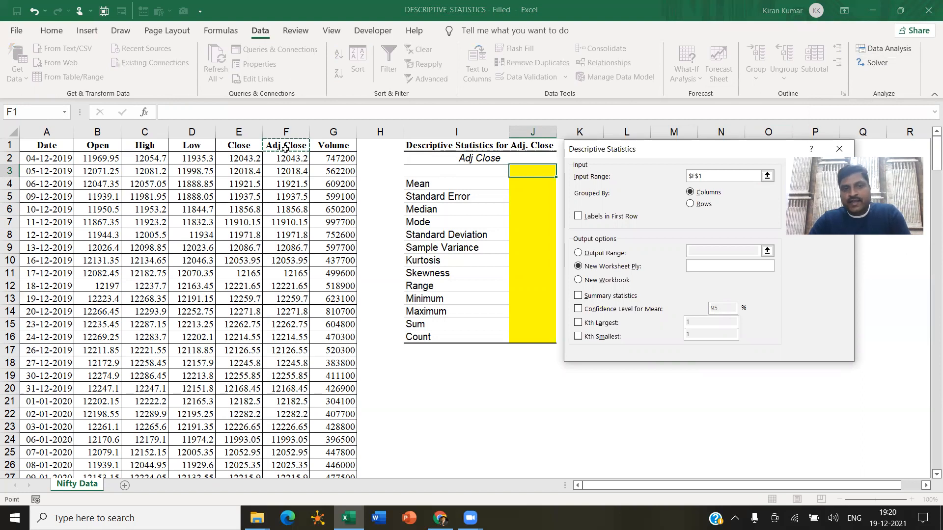
{"action": "key", "text": "ctrl+shift+Down"}
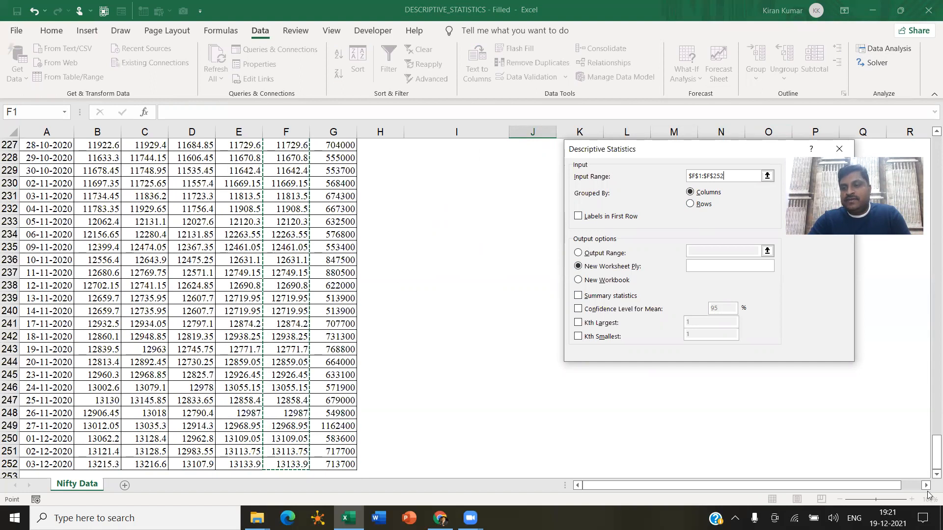
{"action": "left_click_drag", "start_coordinate": [934, 455], "coordinate": [877, 244]}
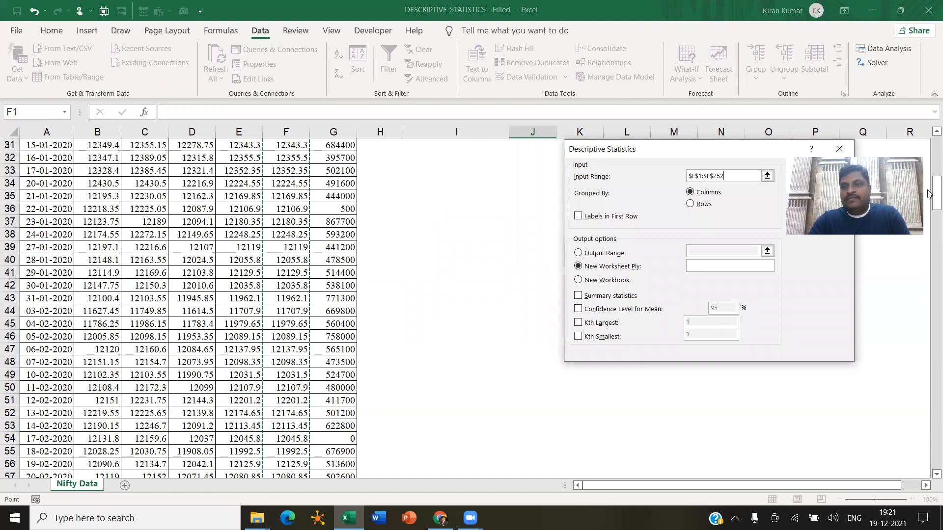
{"action": "left_click", "coordinate": [929, 141]}
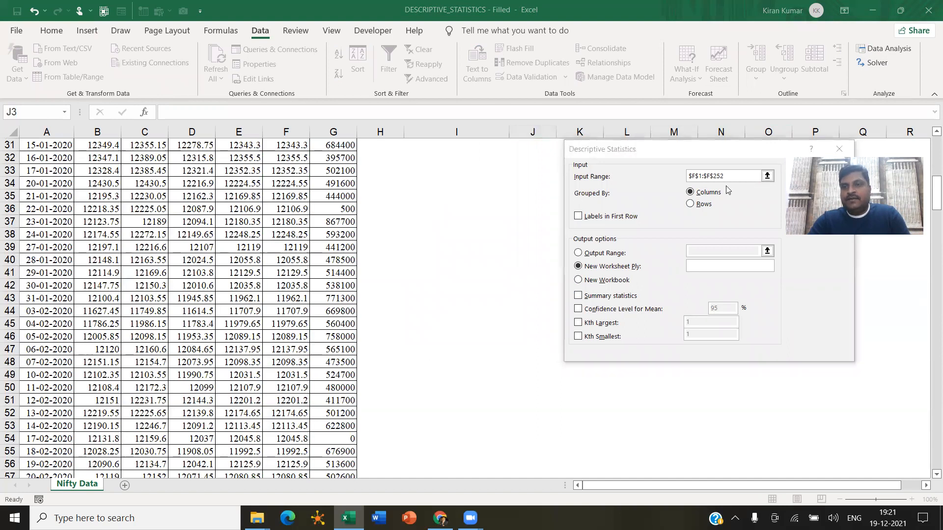
{"action": "left_click_drag", "start_coordinate": [934, 191], "coordinate": [934, 147]}
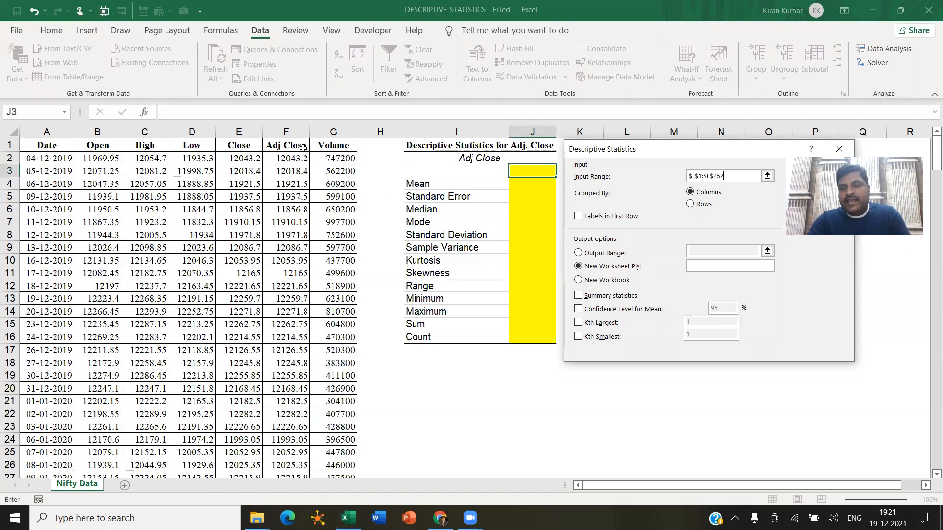
{"action": "left_click", "coordinate": [578, 216]}
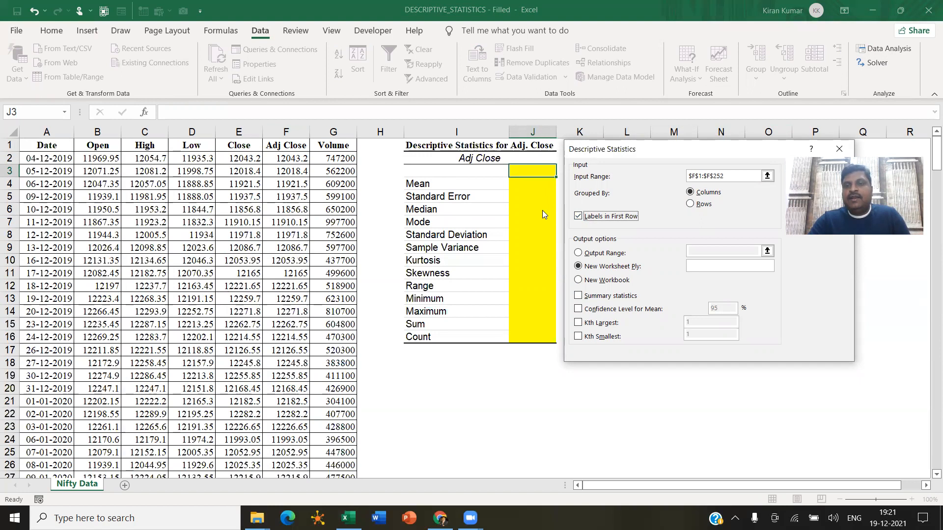
- Set the output range to $I$2 with summary statistics, and run the analysis, overwriting the existing table
{"action": "left_click", "coordinate": [578, 253]}
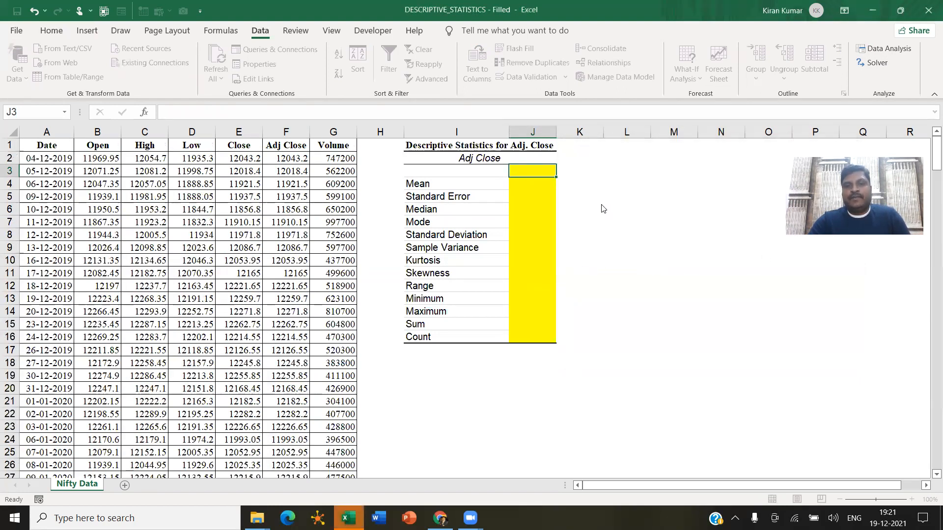
{"action": "left_click", "coordinate": [709, 249]}
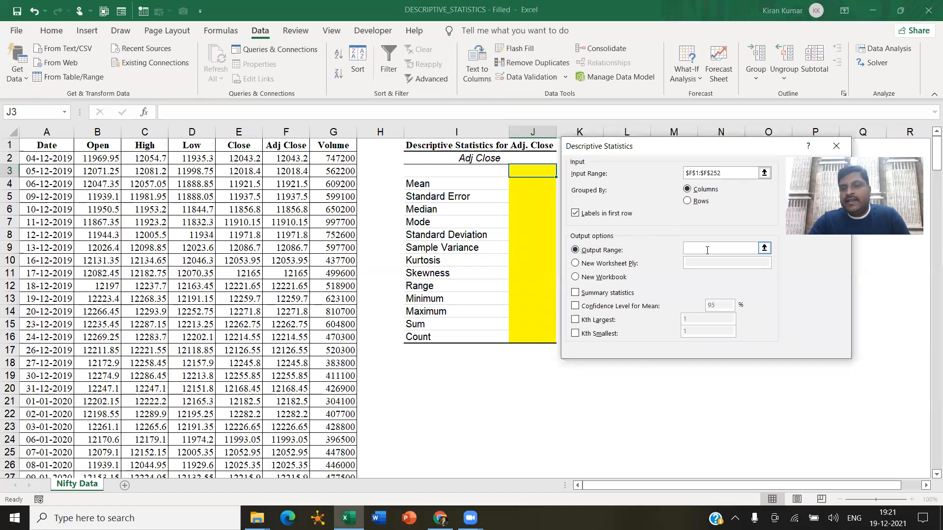
{"action": "left_click", "coordinate": [455, 161]}
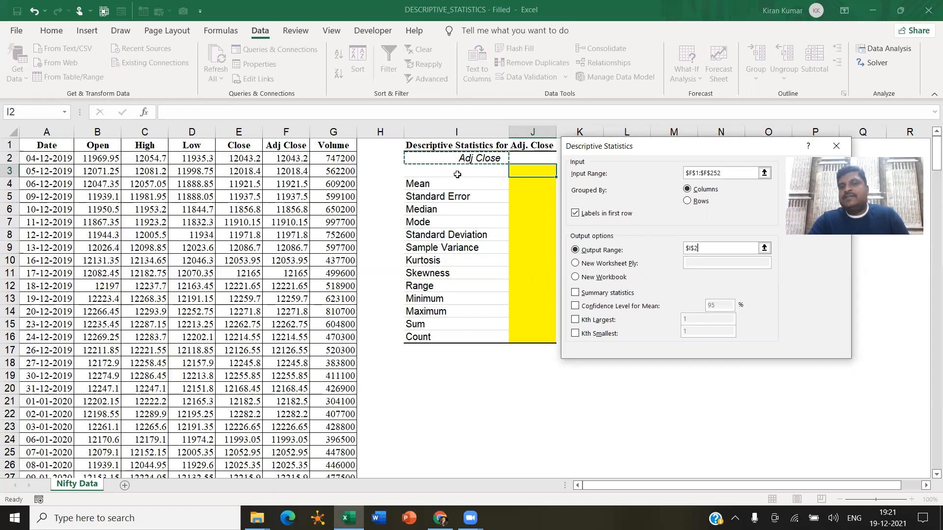
{"action": "left_click", "coordinate": [576, 293]}
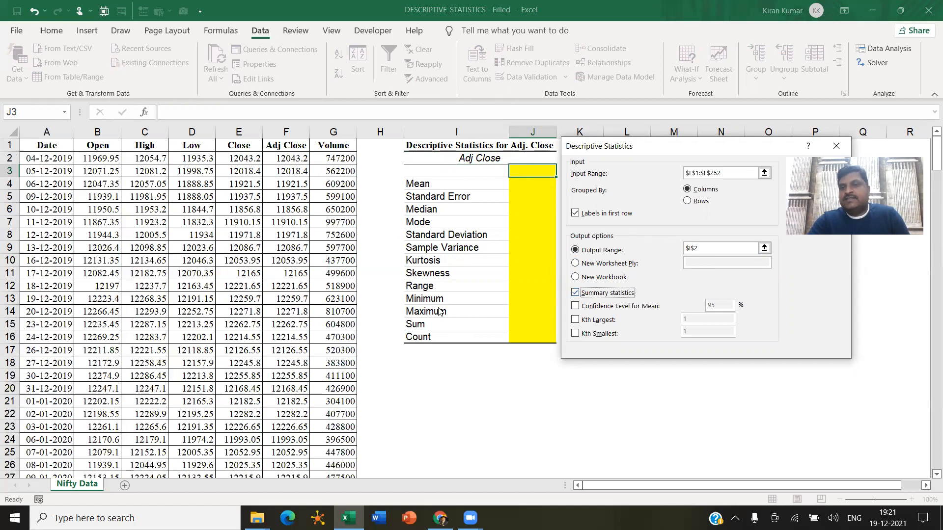
{"action": "left_click", "coordinate": [815, 167]}
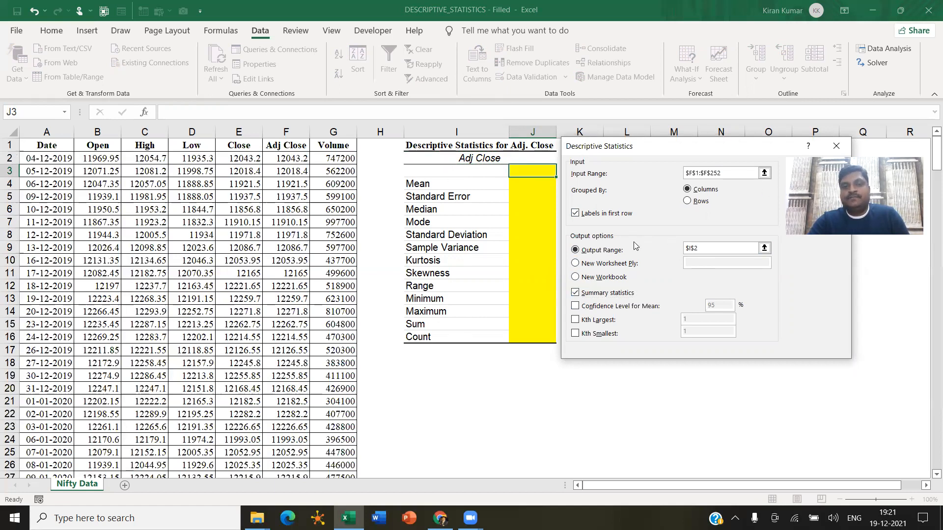
{"action": "key", "text": "Return"}
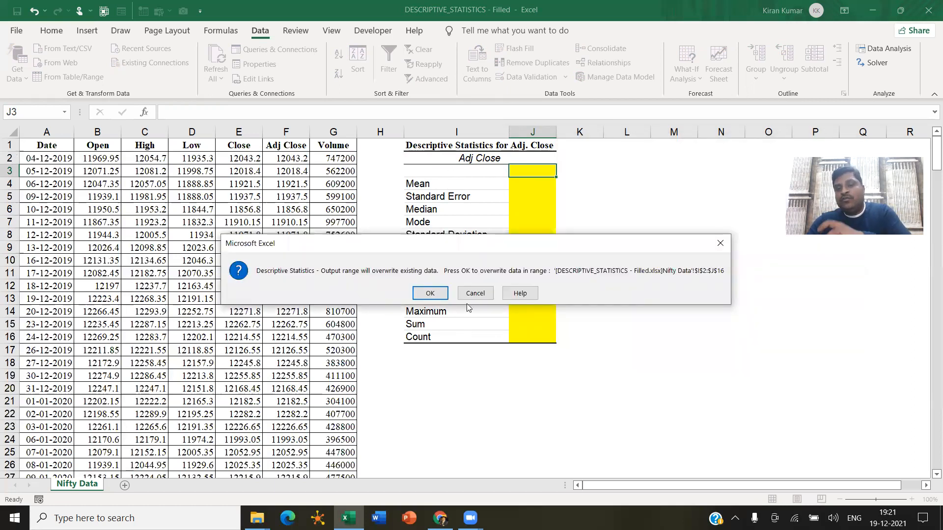
{"action": "key", "text": "Return"}
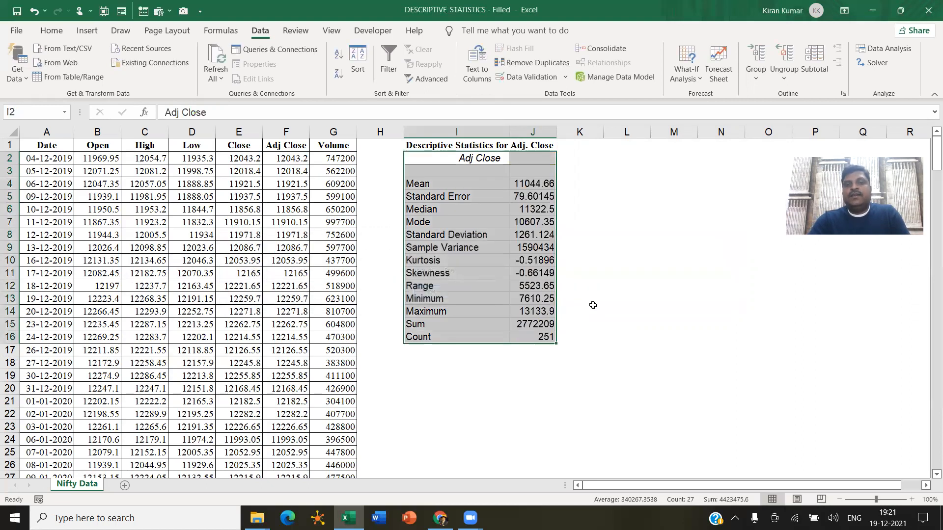
- Review the generated Adj Close statistics in J4:J16, including the mode value in J7
{"action": "left_click", "coordinate": [613, 275]}
{"action": "left_click_drag", "start_coordinate": [527, 191], "coordinate": [534, 337]}
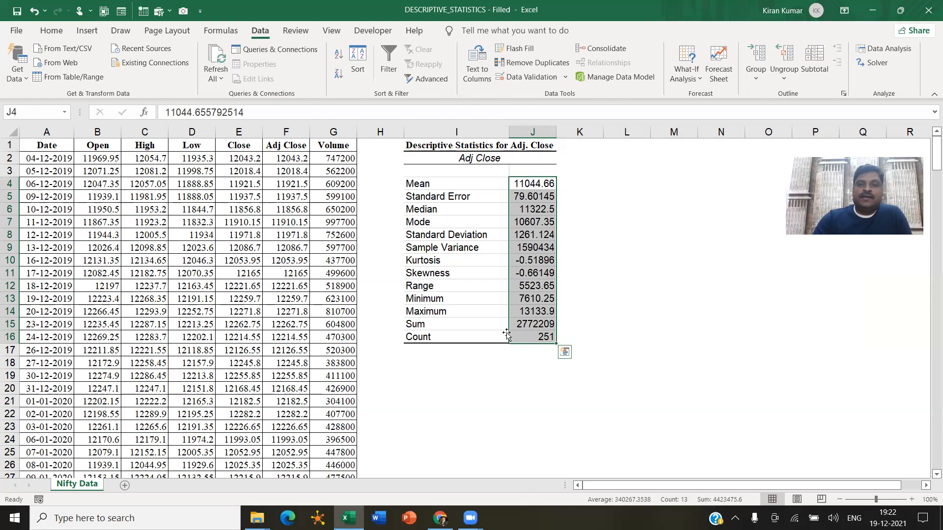
{"action": "left_click", "coordinate": [531, 223]}
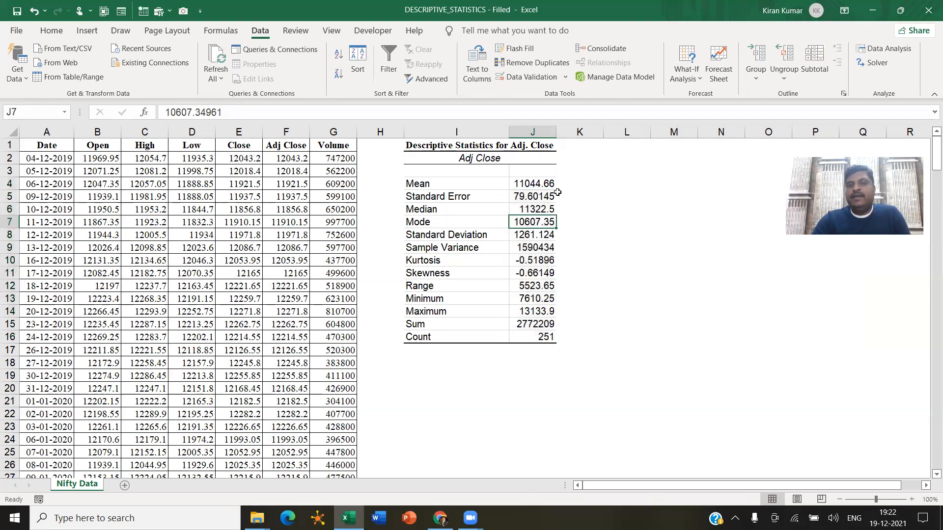